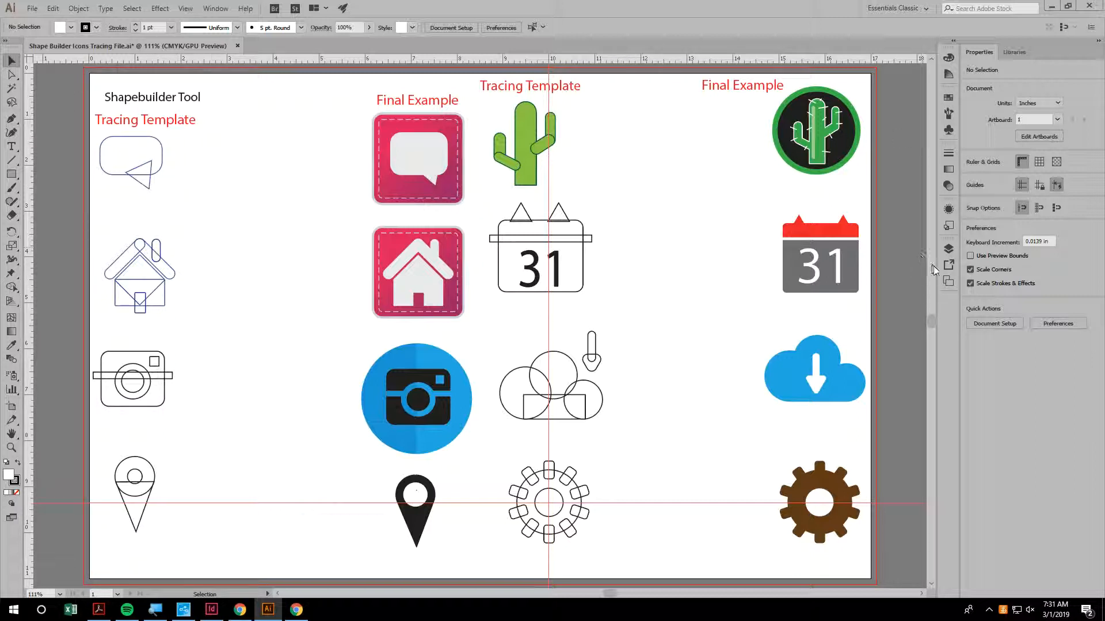
Show the document's layers and choose the Essentials Classic workspace.
click(948, 250)
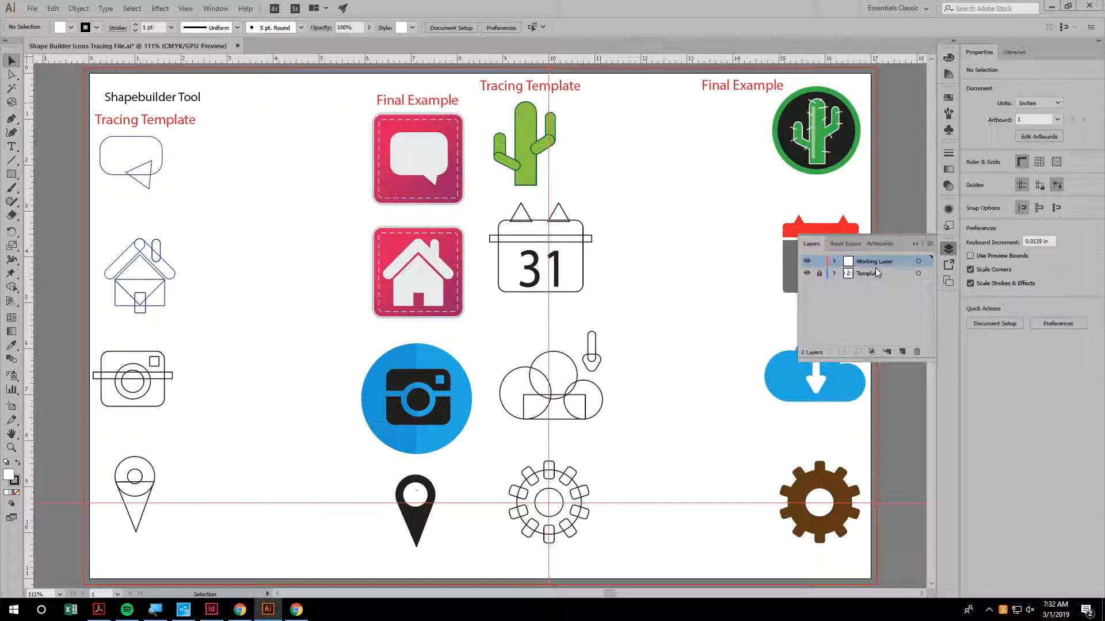
click(921, 9)
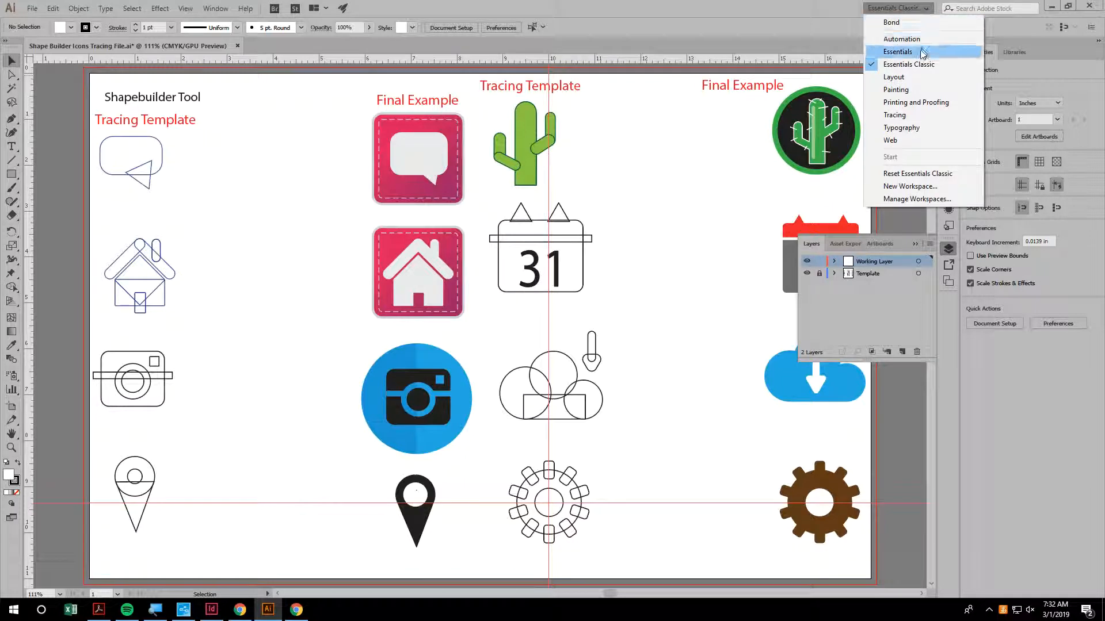
click(909, 64)
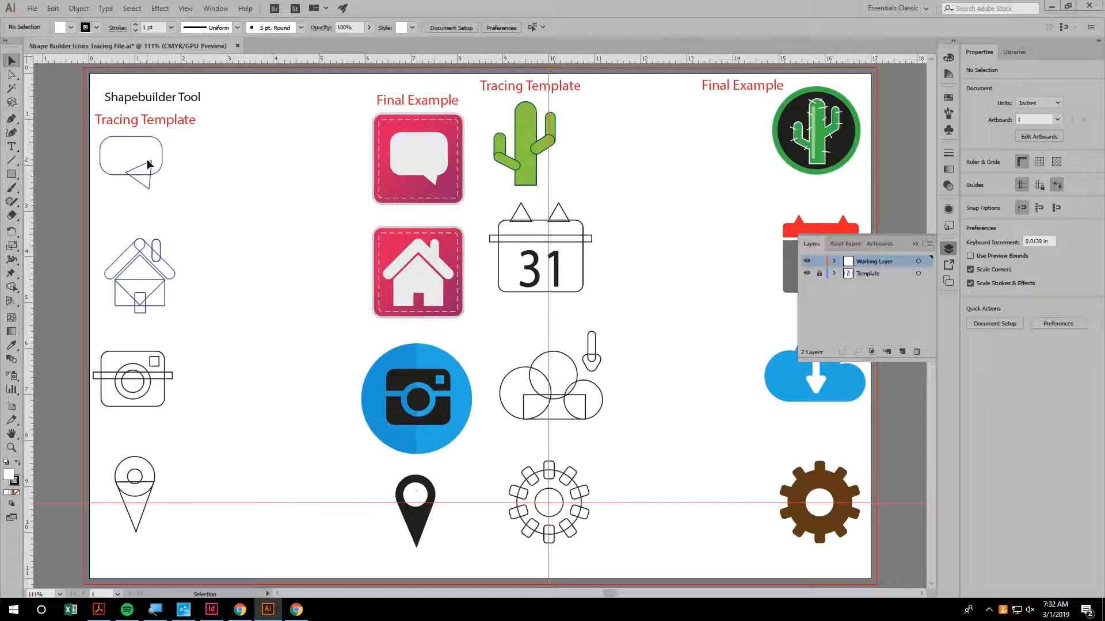
Draw a rounded rectangle about 1.76 × 1.01 in beside the speech bubble template and adjust its corner radius to about 0.21 in.
click(15, 176)
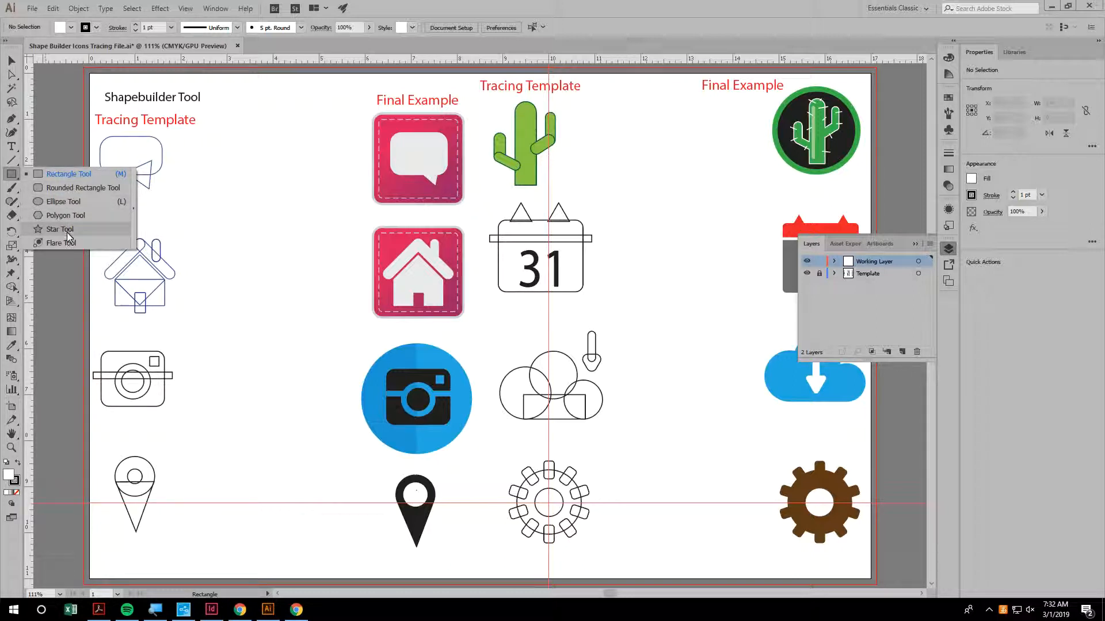
click(73, 187)
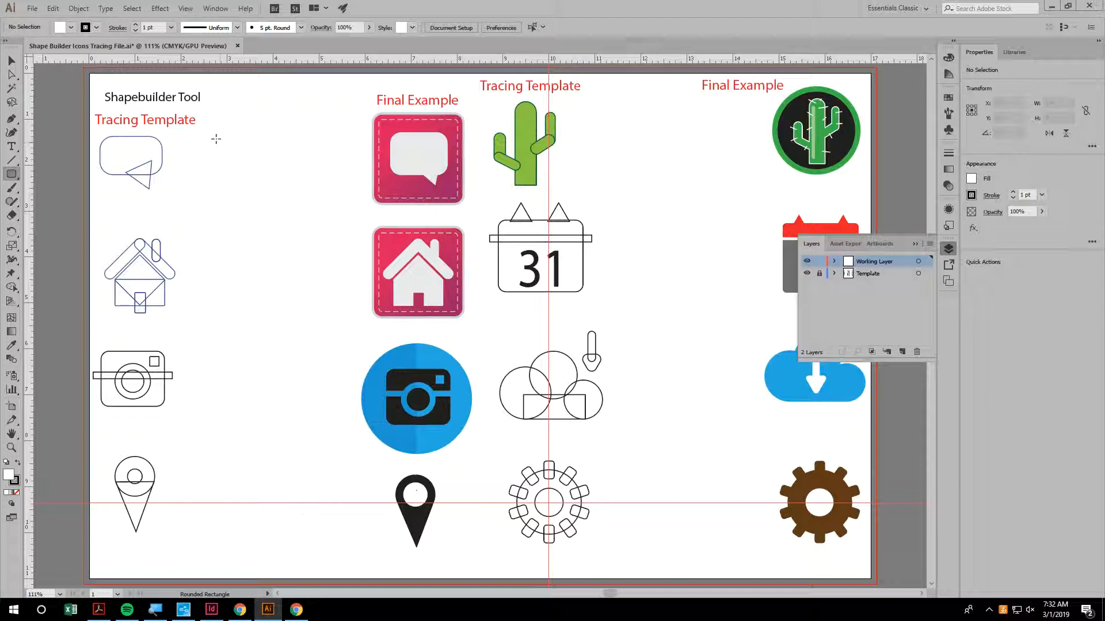
mouse_move(217, 138)
mouse_down()
mouse_move(256, 183)
mouse_move(297, 185)
mouse_up()
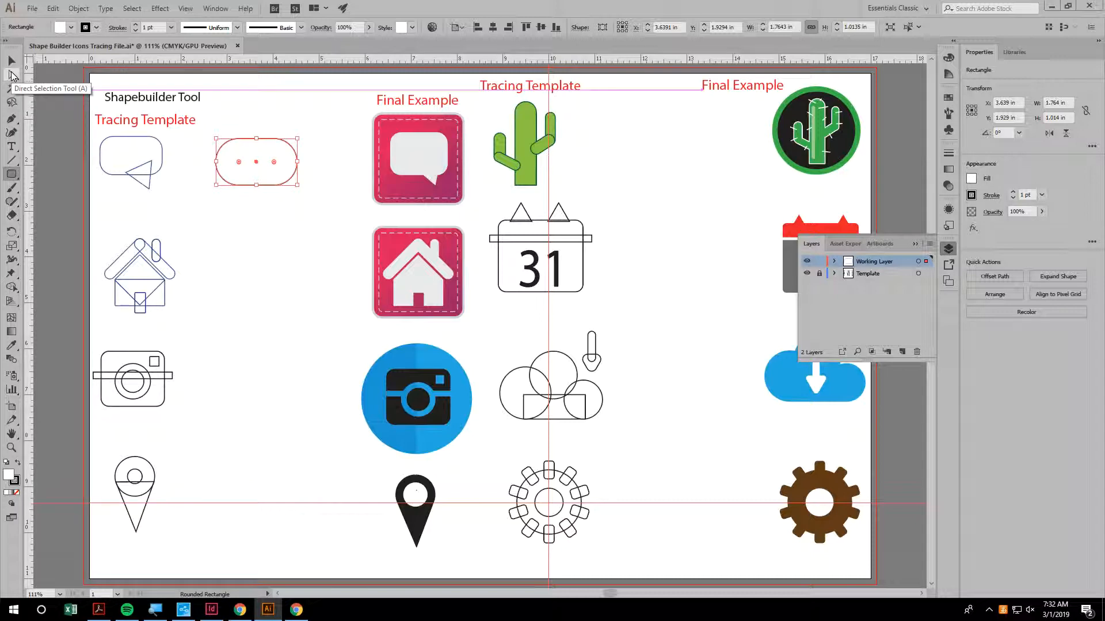
click(11, 76)
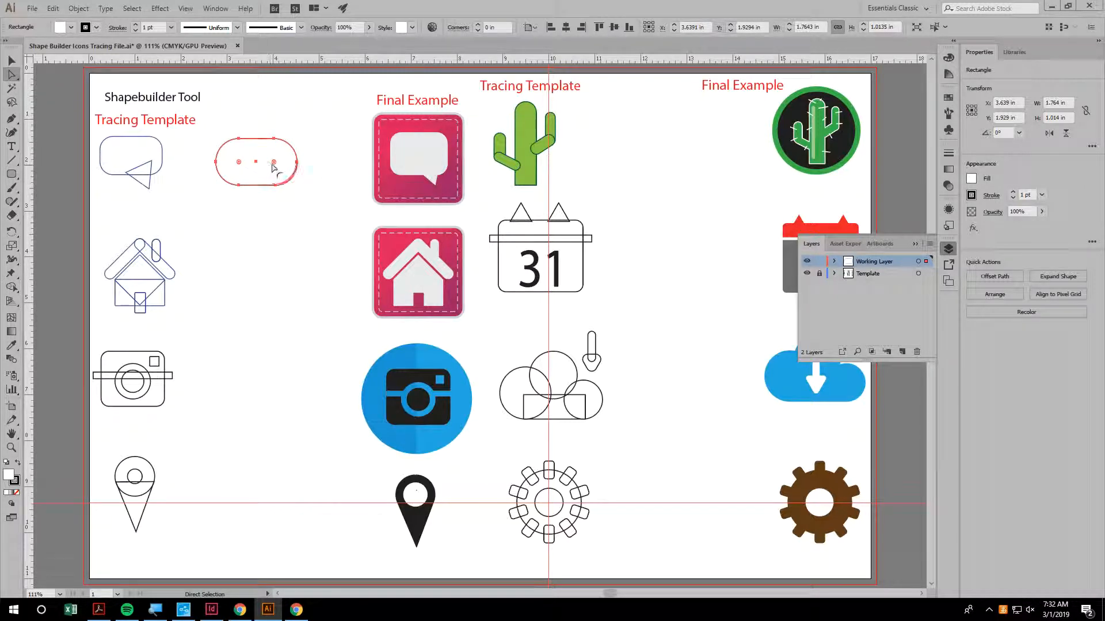
drag(274, 163, 292, 179)
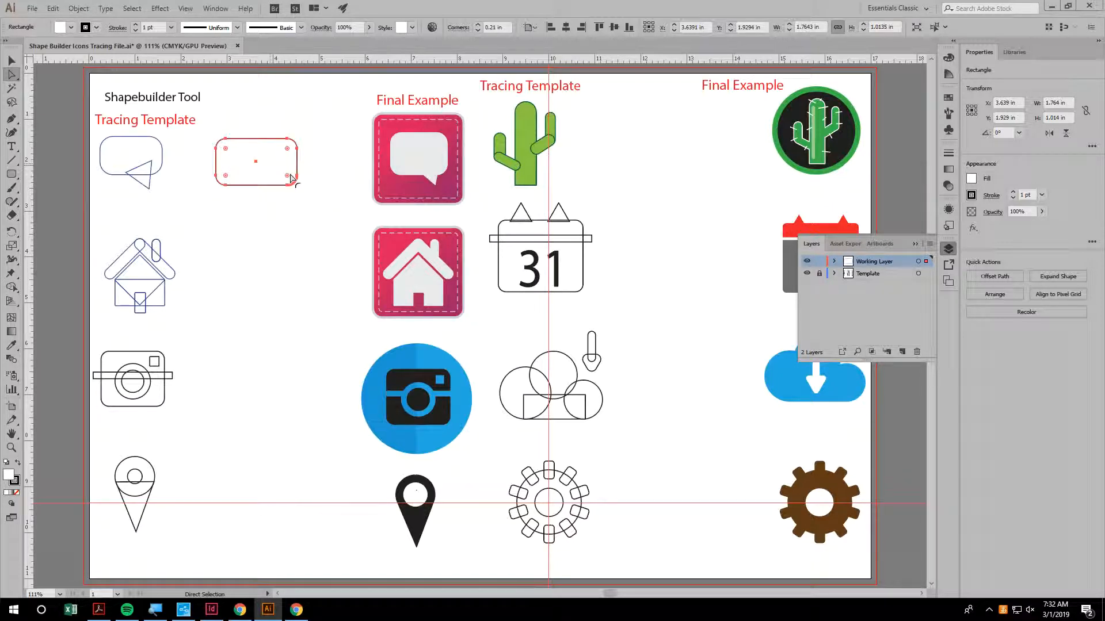
click(11, 61)
drag(266, 153, 264, 148)
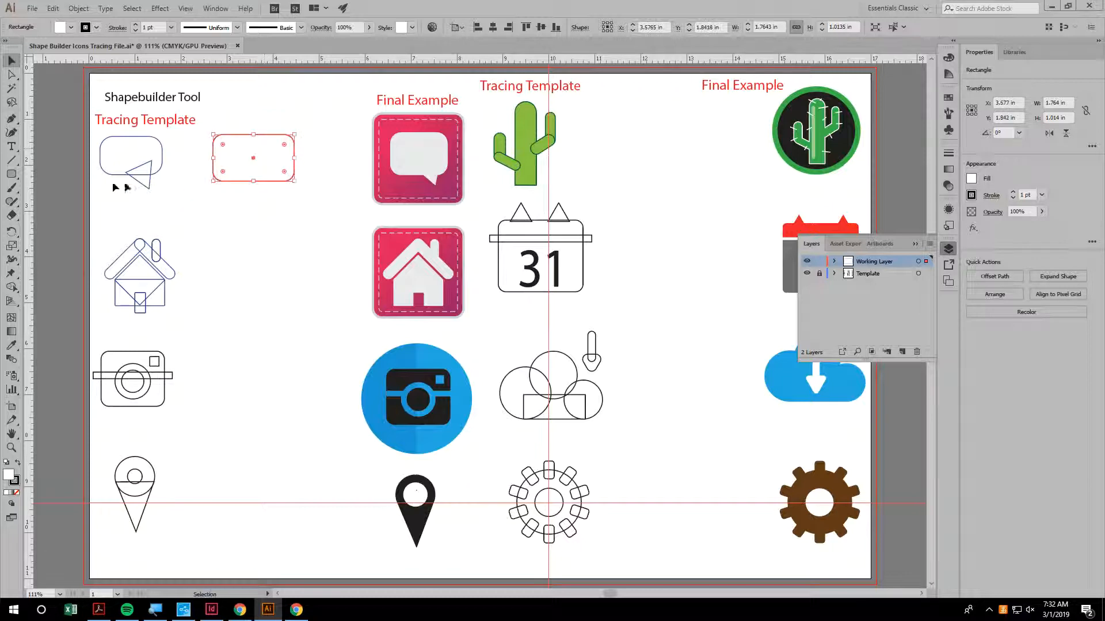
Draw a triangle about 0.59 × 0.51 in with the Polygon tool and rotate it to overlap the rounded rectangle's lower edge as the bubble's tail.
drag(15, 179, 71, 212)
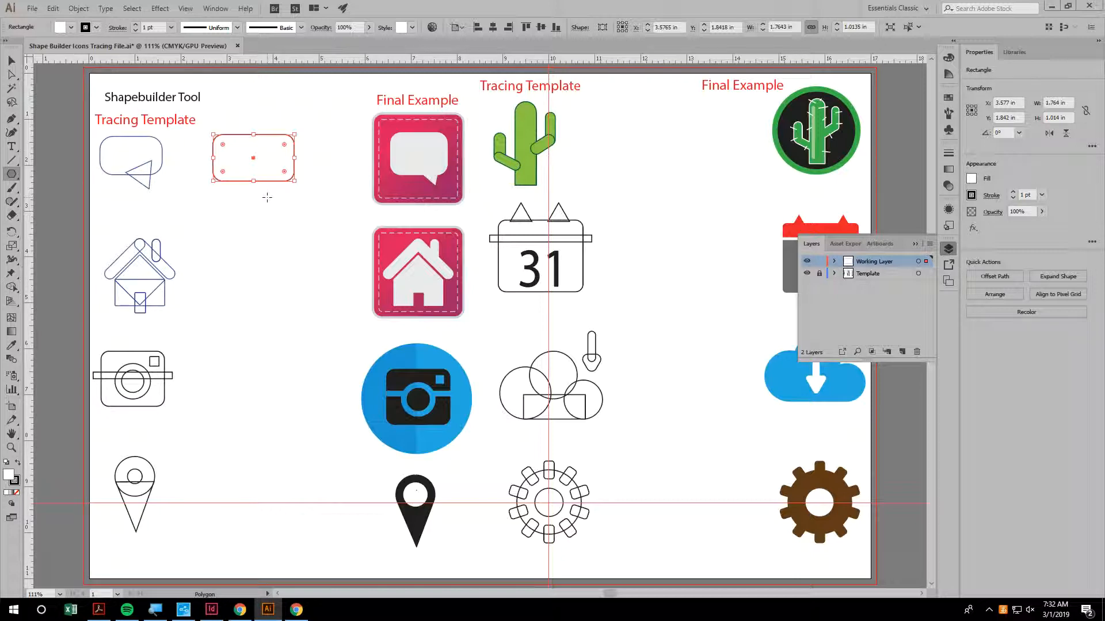
mouse_move(266, 197)
mouse_down()
mouse_move(270, 218)
mouse_move(291, 210)
mouse_move(248, 229)
mouse_move(269, 214)
mouse_up()
key(Down)
key(Down)
key(Down)
key(v)
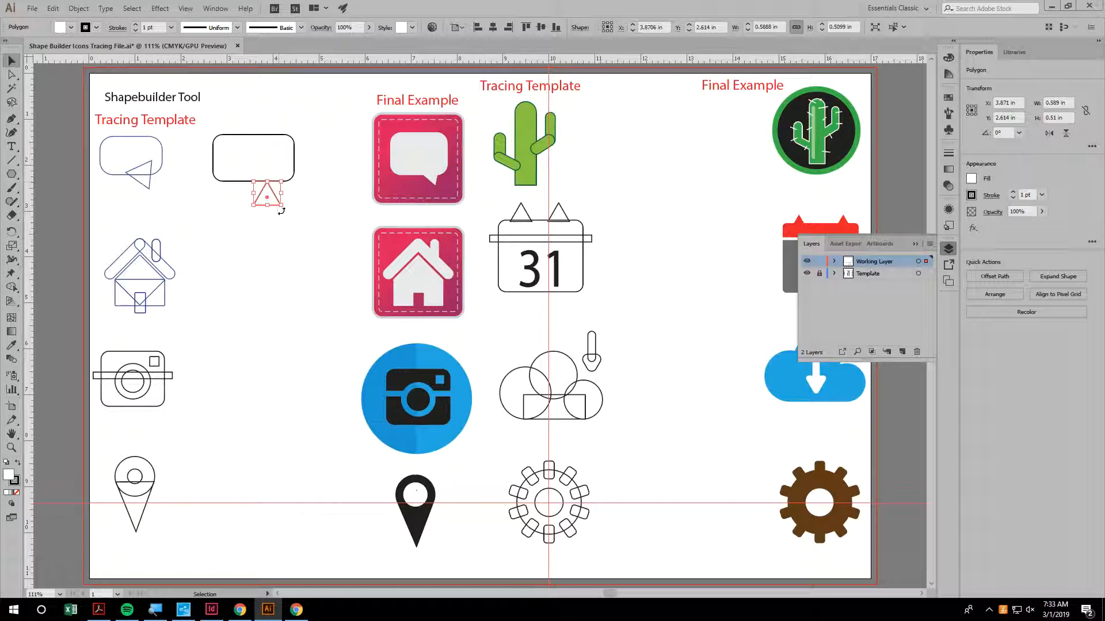
drag(281, 211, 243, 136)
Reduce the stroke of the rounded rectangle and triangle to 0 pt and fill both with teal.
click(313, 207)
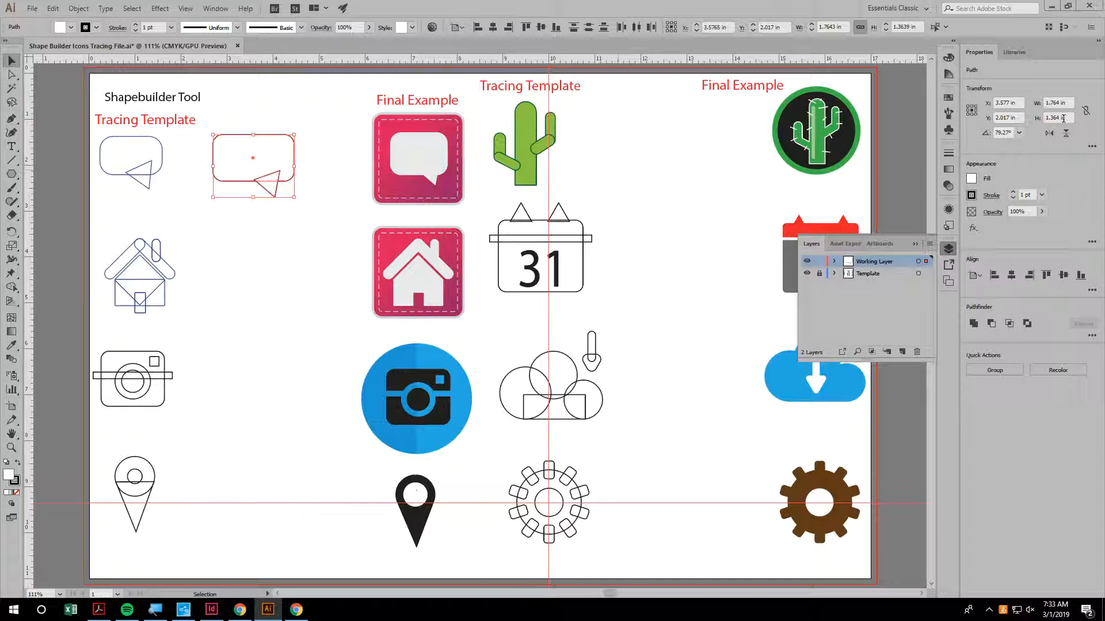
click(948, 106)
click(947, 101)
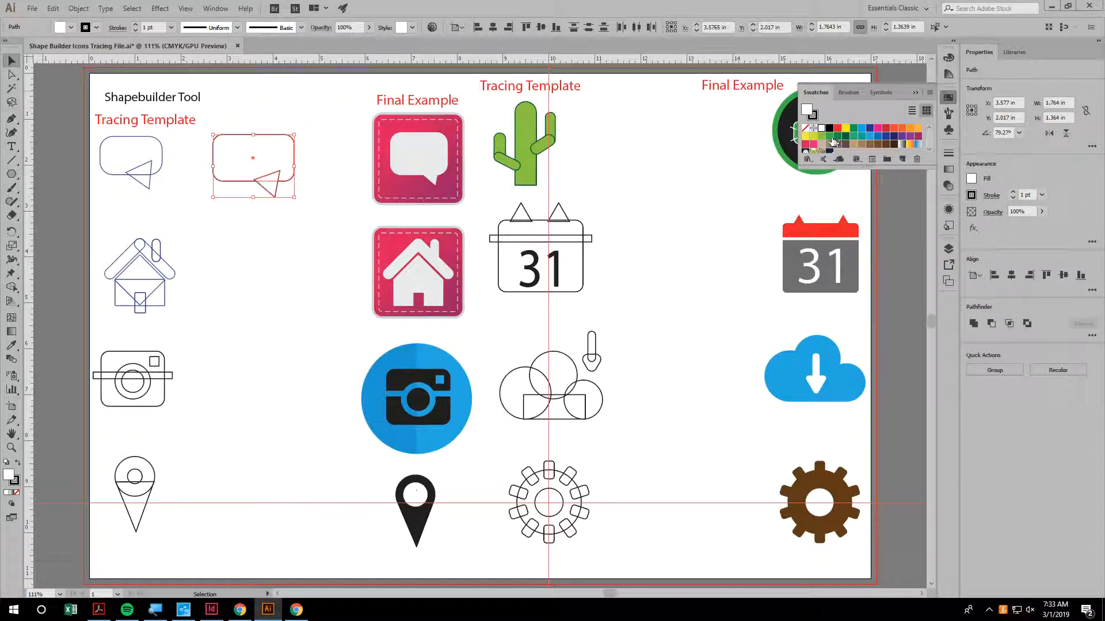
key(x)
click(171, 28)
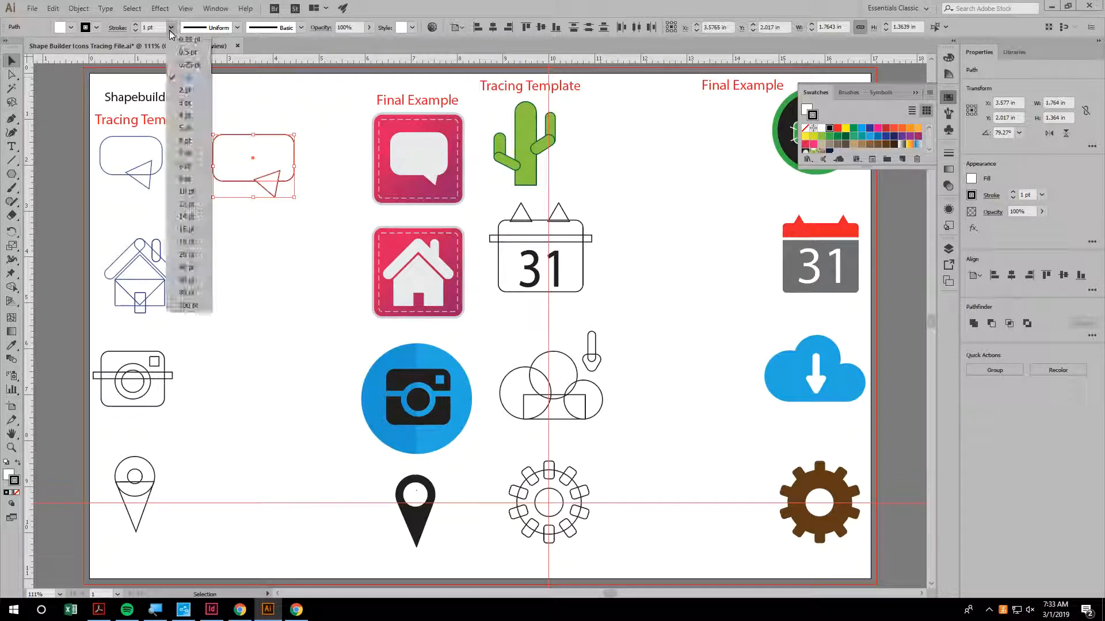
click(135, 31)
click(136, 31)
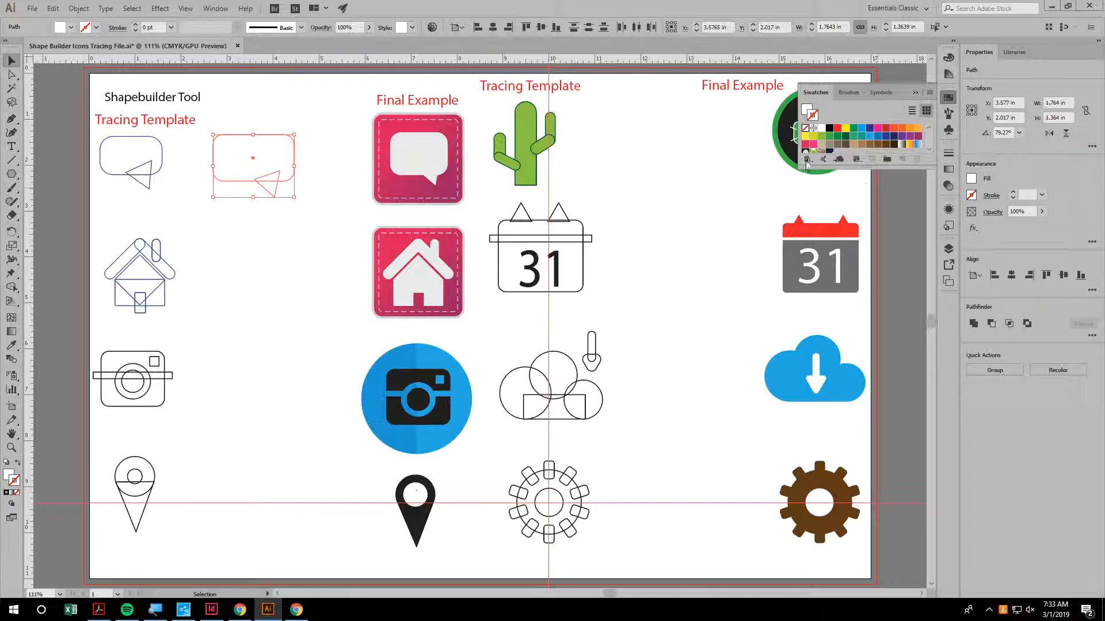
click(9, 474)
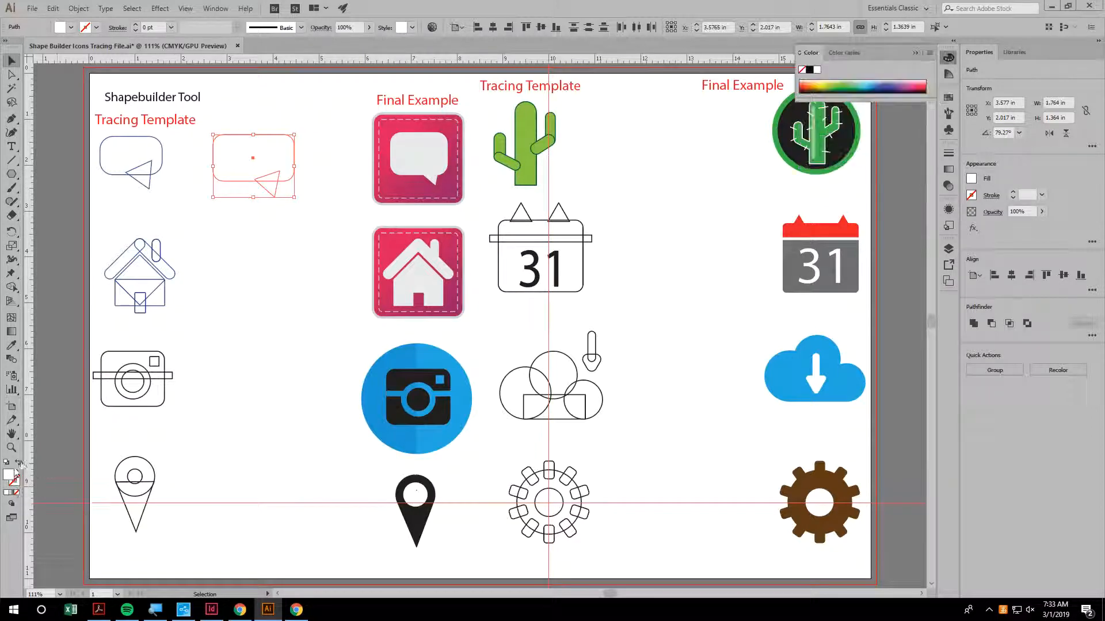
click(862, 84)
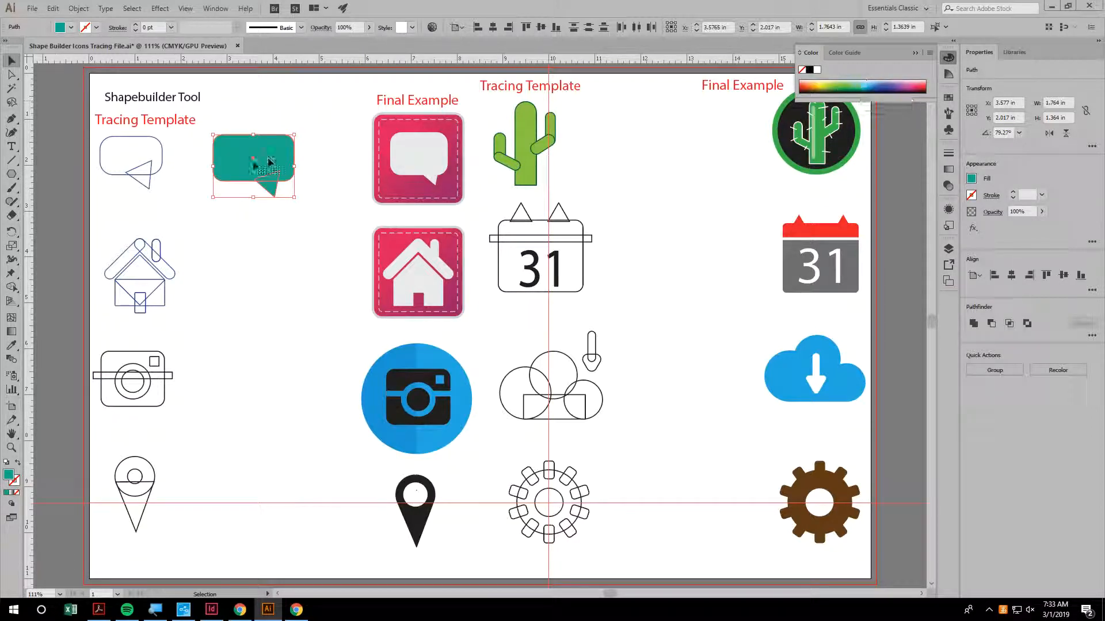
Merge the rounded rectangle and triangle into one speech bubble with the Shape Builder tool and check its path in outline view.
click(10, 289)
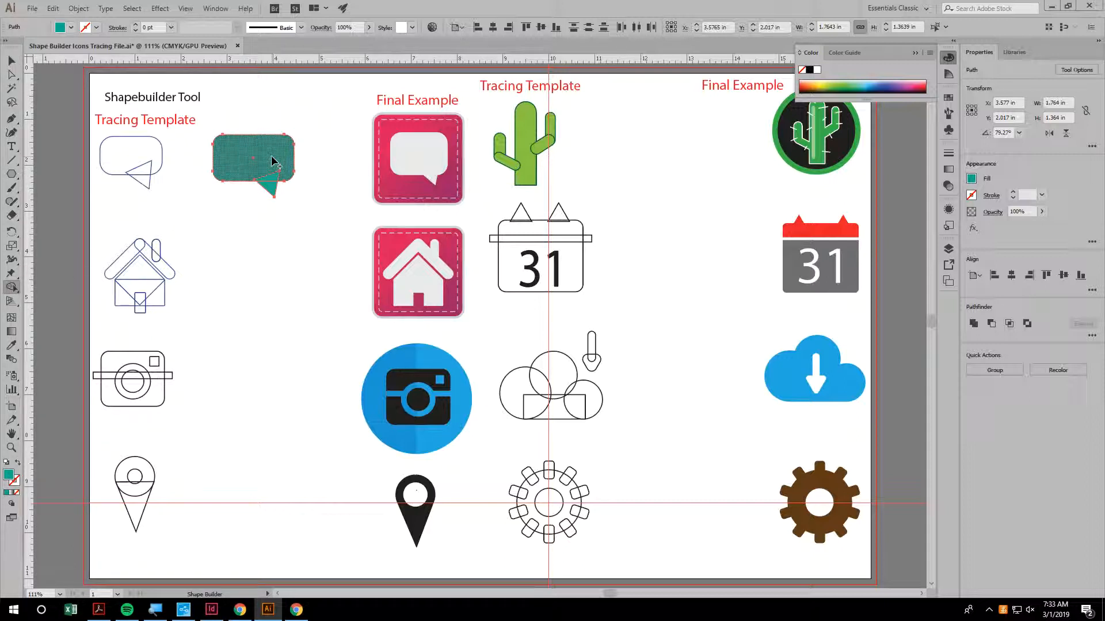
key(v)
drag(234, 121, 291, 207)
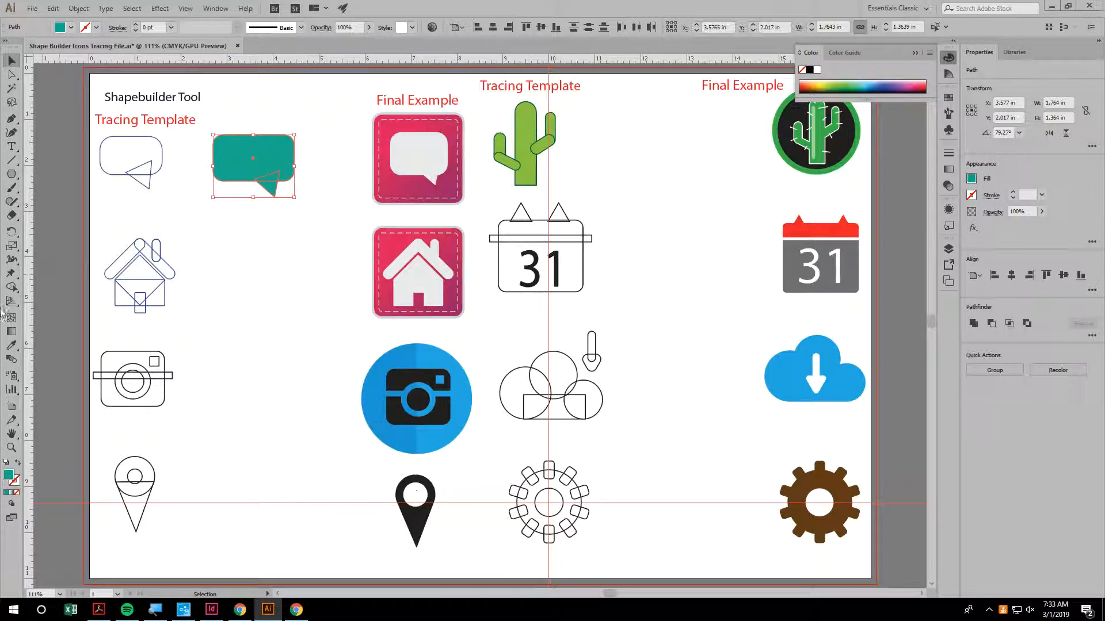
click(9, 289)
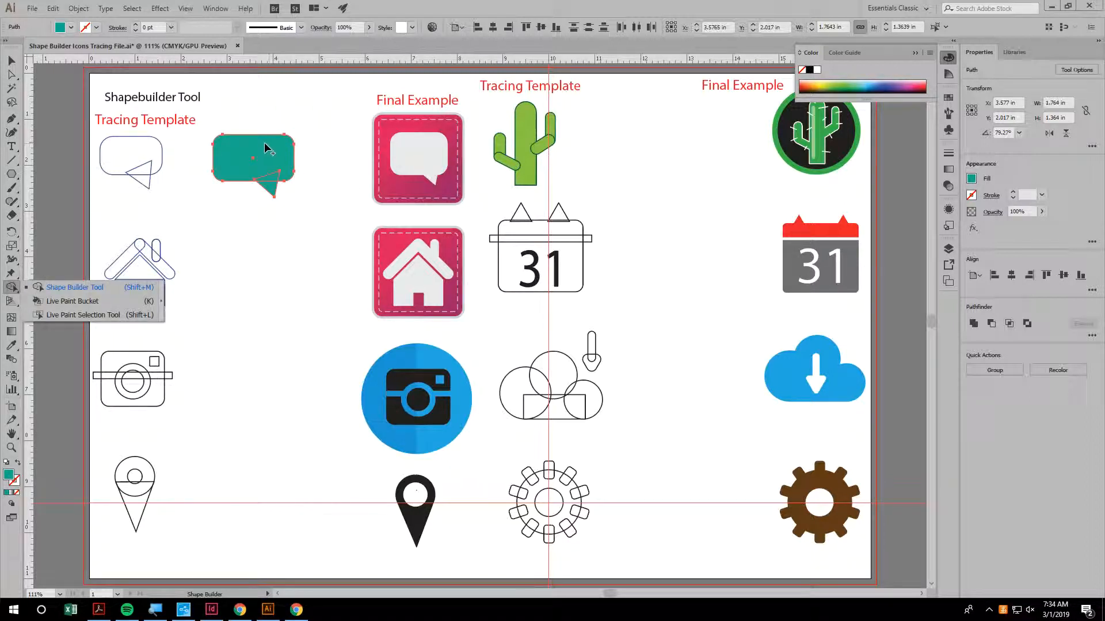
drag(258, 153, 271, 189)
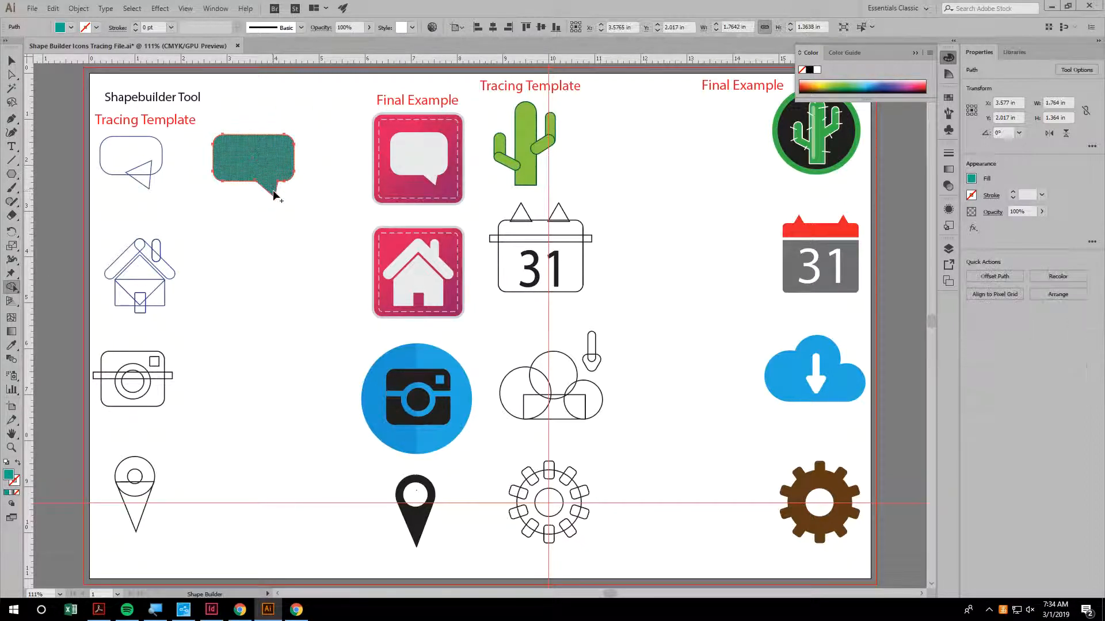
click(11, 60)
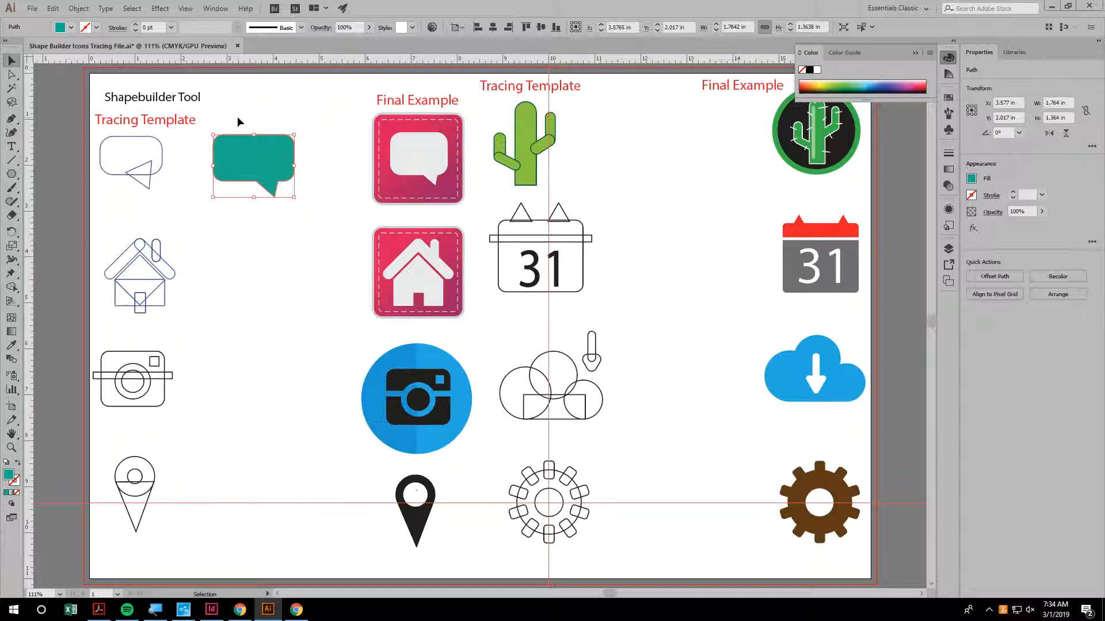
key(a)
key(ctrl+y)
key(ctrl+y)
key(v)
Draw a rounded rectangle camera body about 1.94 × 1.46 in and a light blue square of about 0.28 in inside its upper right corner.
drag(12, 174, 37, 185)
drag(213, 343, 287, 392)
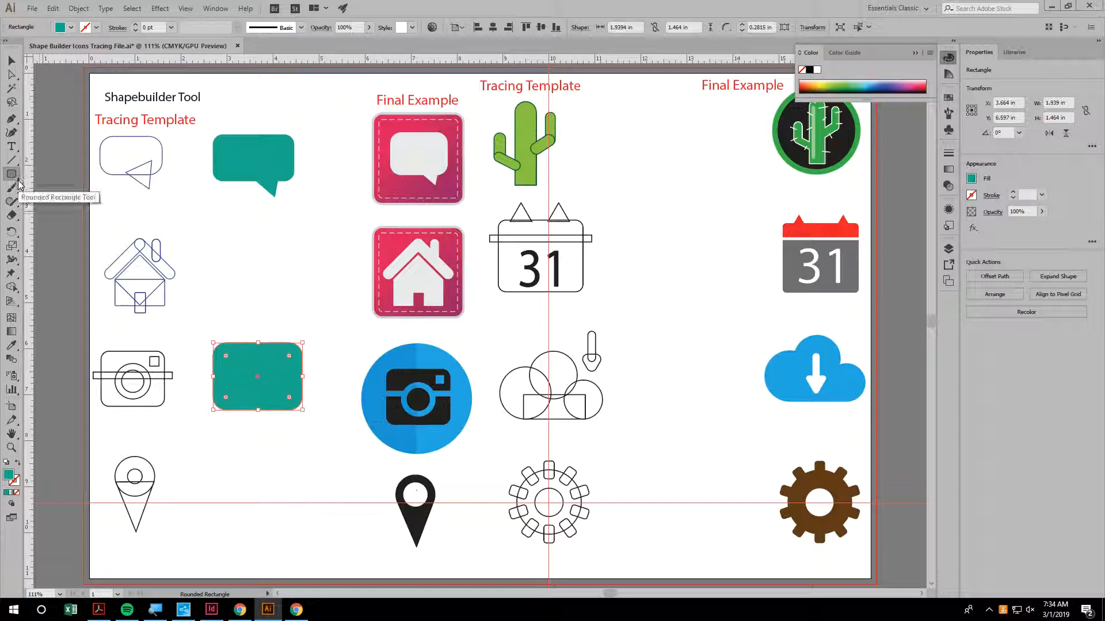
drag(12, 178, 45, 176)
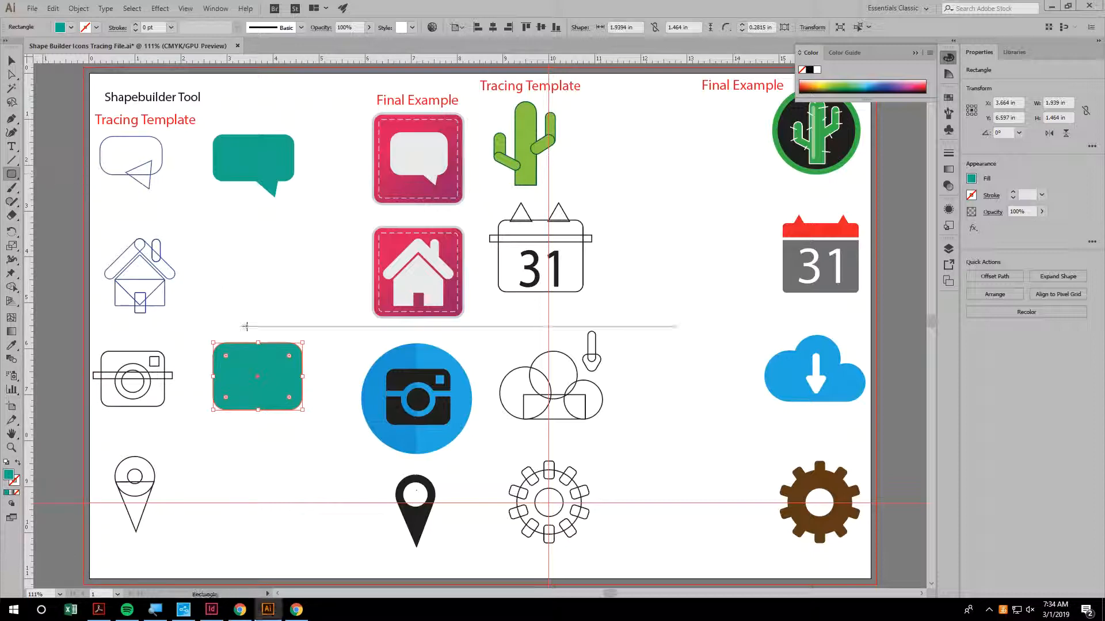
click(278, 338)
click(441, 227)
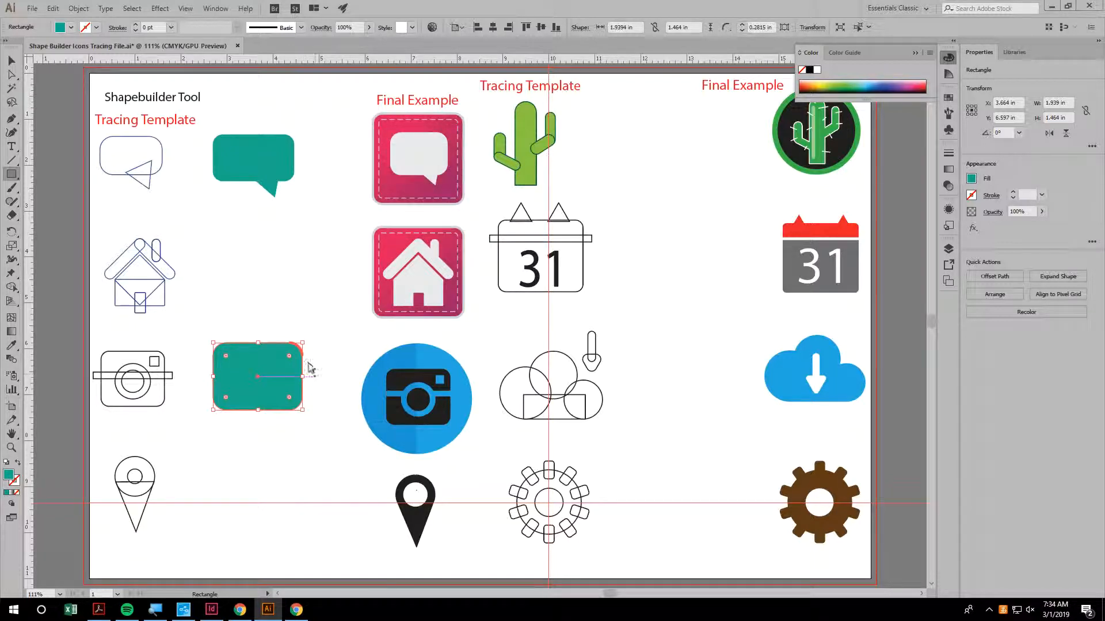
drag(293, 361, 281, 349)
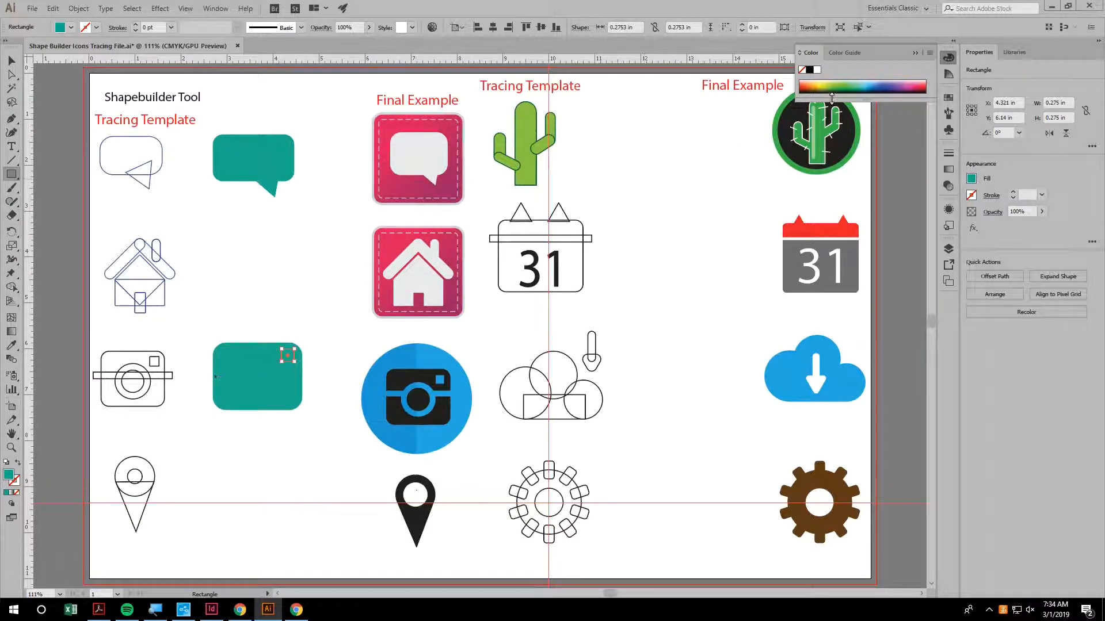
click(866, 82)
Draw a light blue strip about 2.20 × 0.14 in across the camera body and a lens circle about 0.61 in wide centred below it.
drag(206, 366, 308, 372)
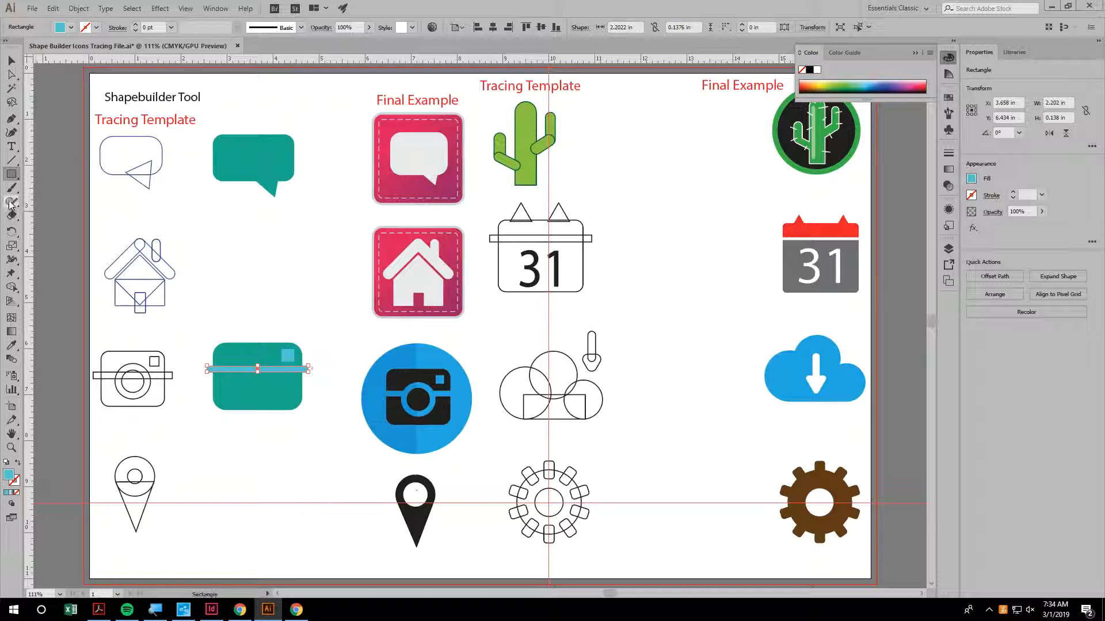
drag(12, 174, 51, 205)
drag(258, 383, 257, 369)
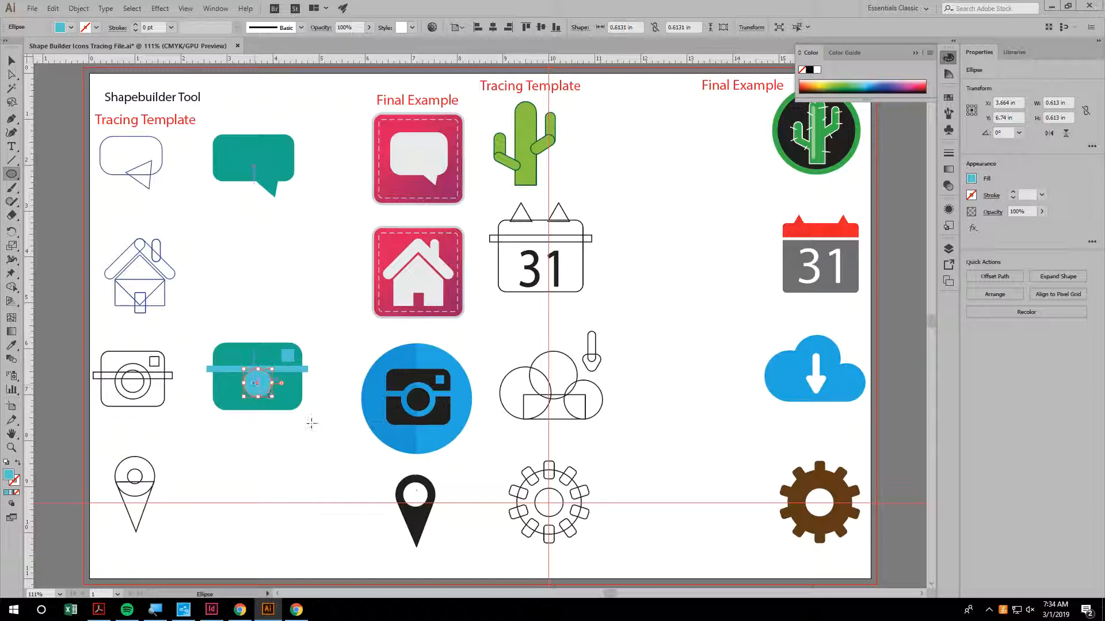
click(294, 444)
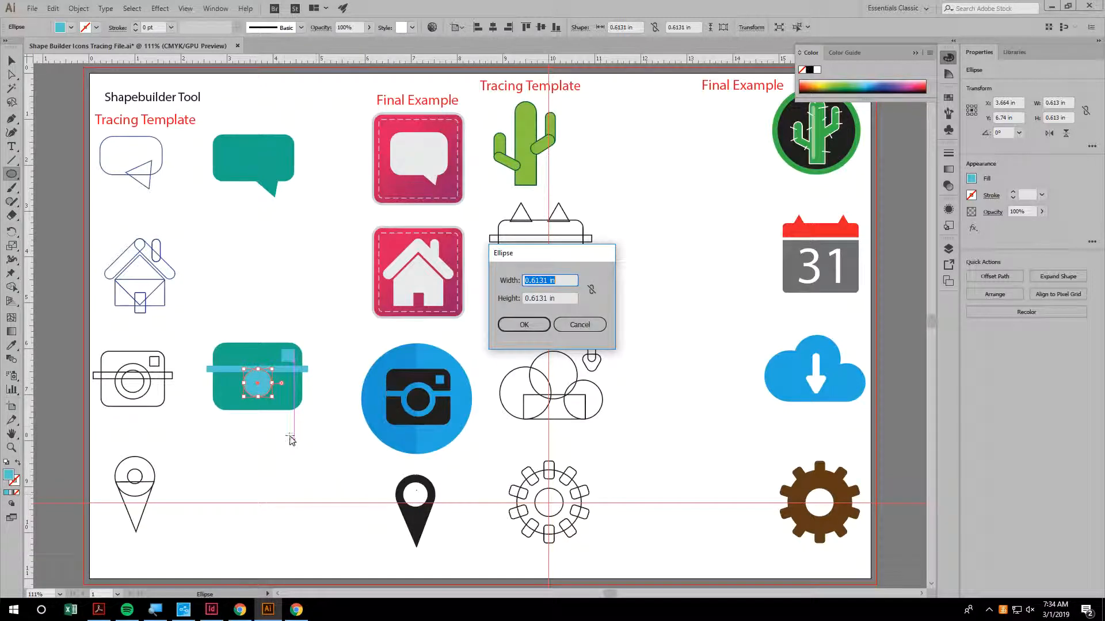
key(Escape)
Draw a larger concentric circle about 0.93 in wide from the centre of the camera's lens circle.
key(ctrl+equal)
key(ctrl+equal)
key(ctrl+equal)
key(v)
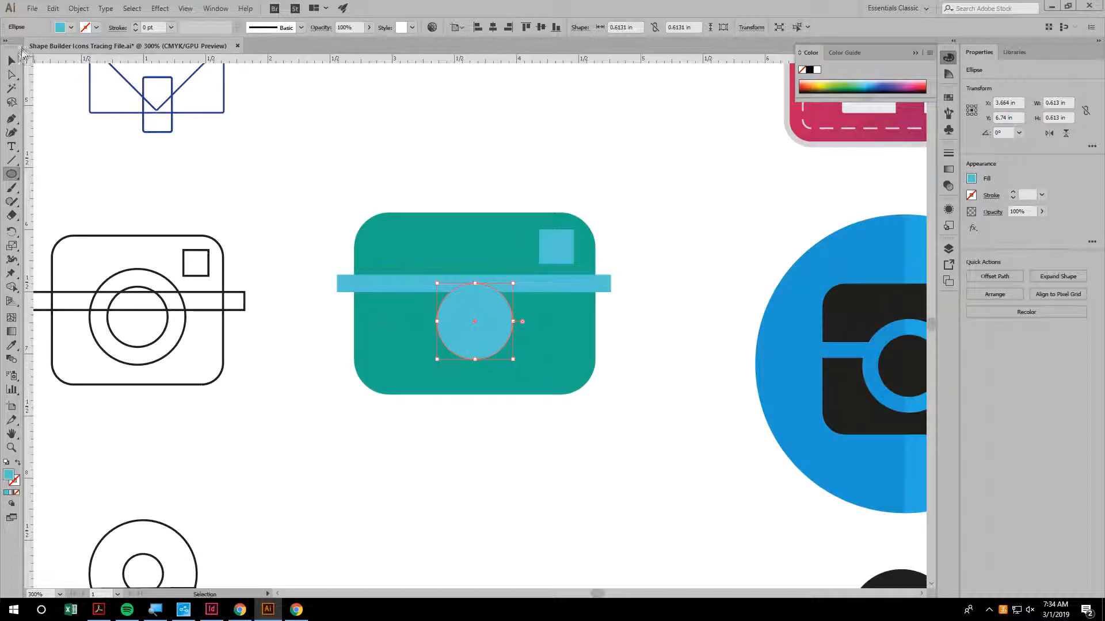
click(526, 380)
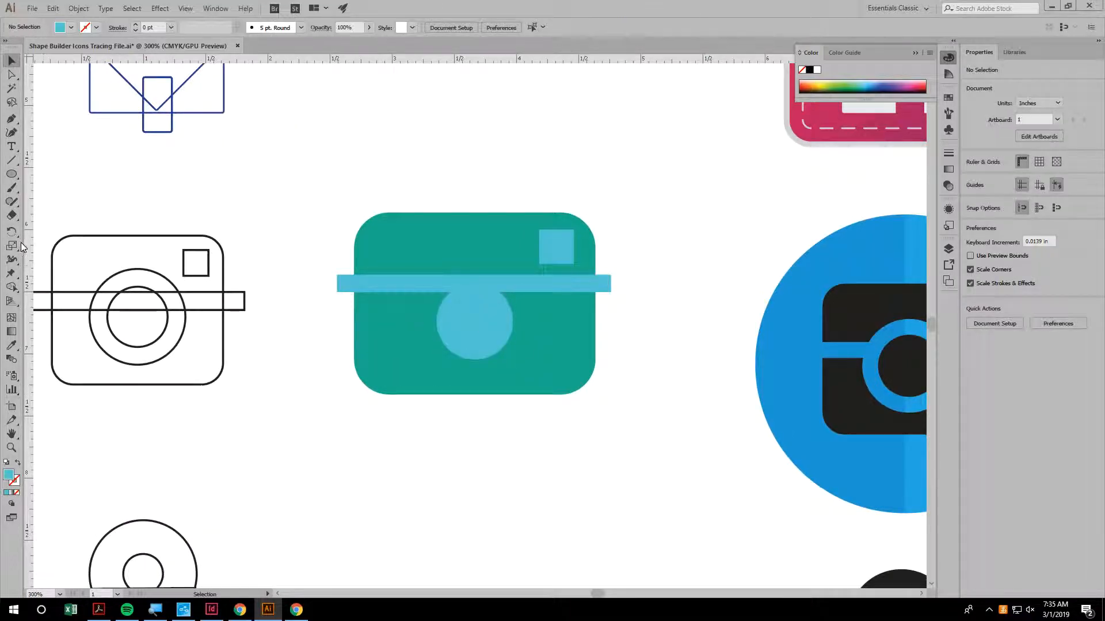
click(11, 173)
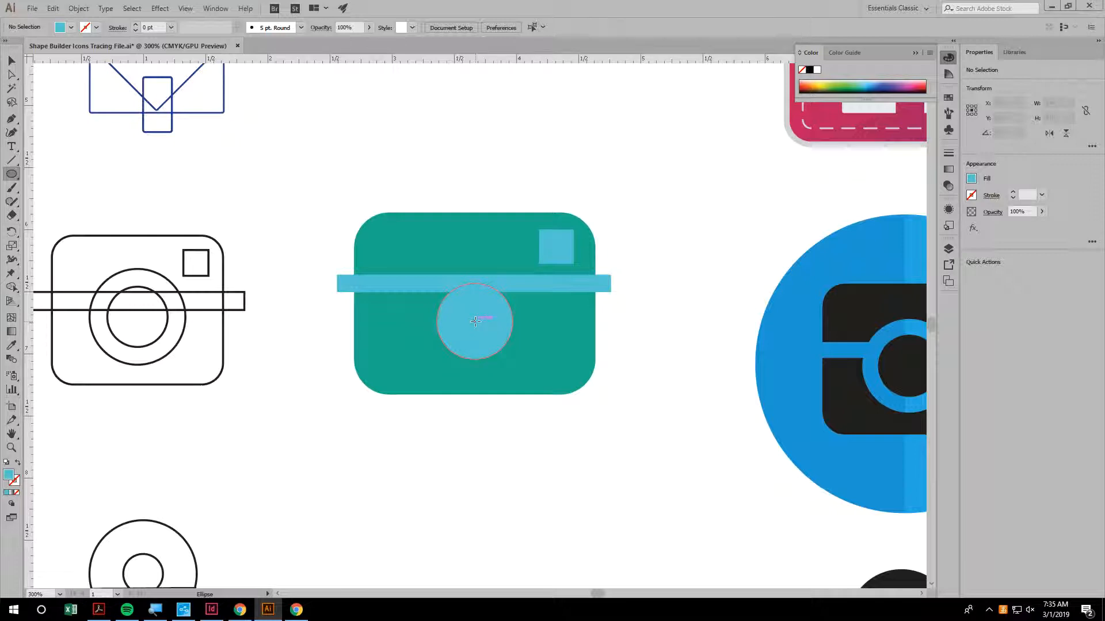
drag(475, 321, 450, 289)
drag(437, 271, 427, 262)
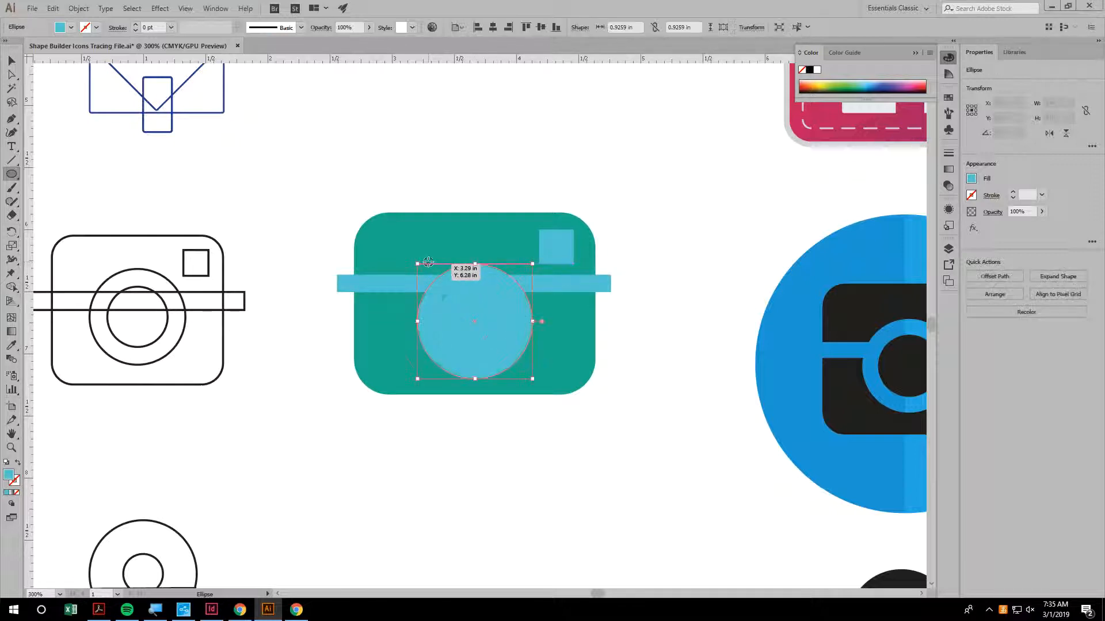
click(11, 60)
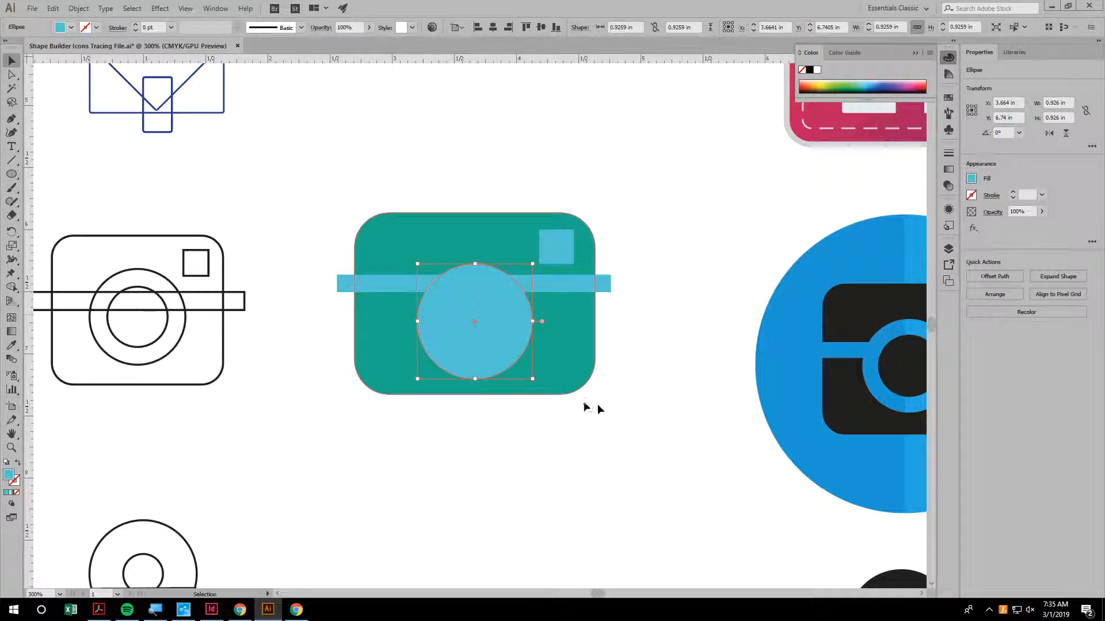
Cut the small square, the strip and the ring around the lens out of the camera body with the Shape Builder tool.
drag(632, 445, 406, 191)
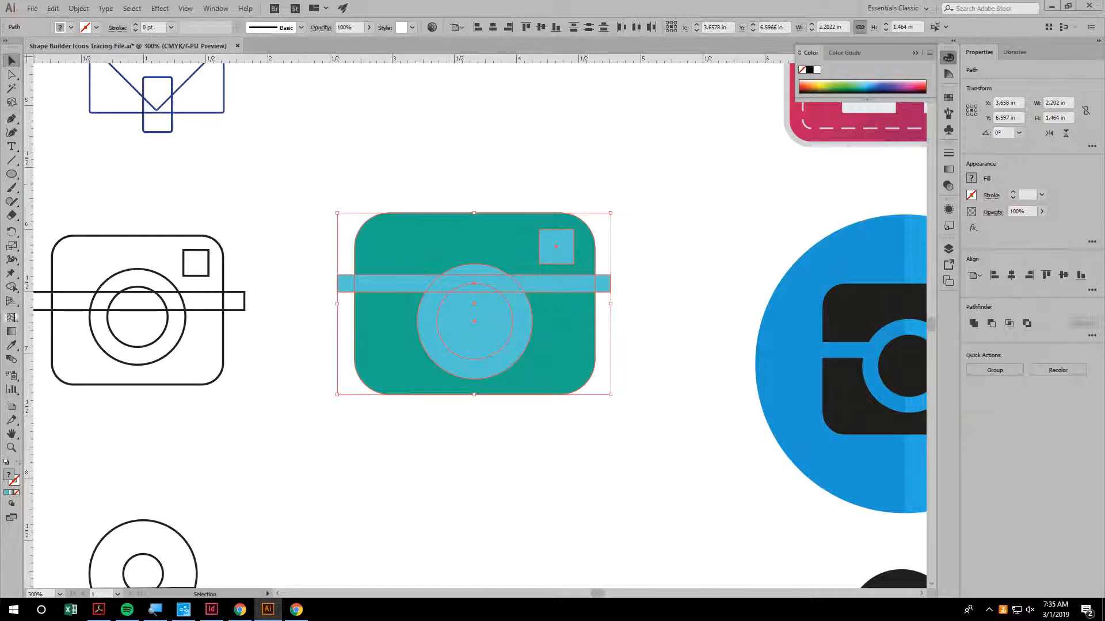
click(13, 287)
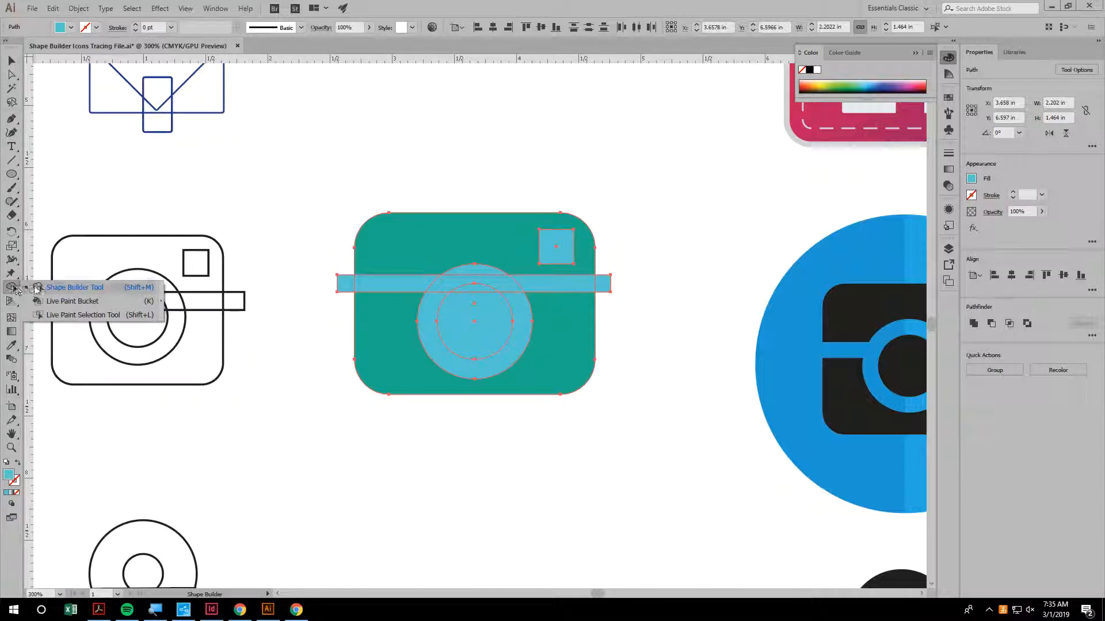
click(57, 286)
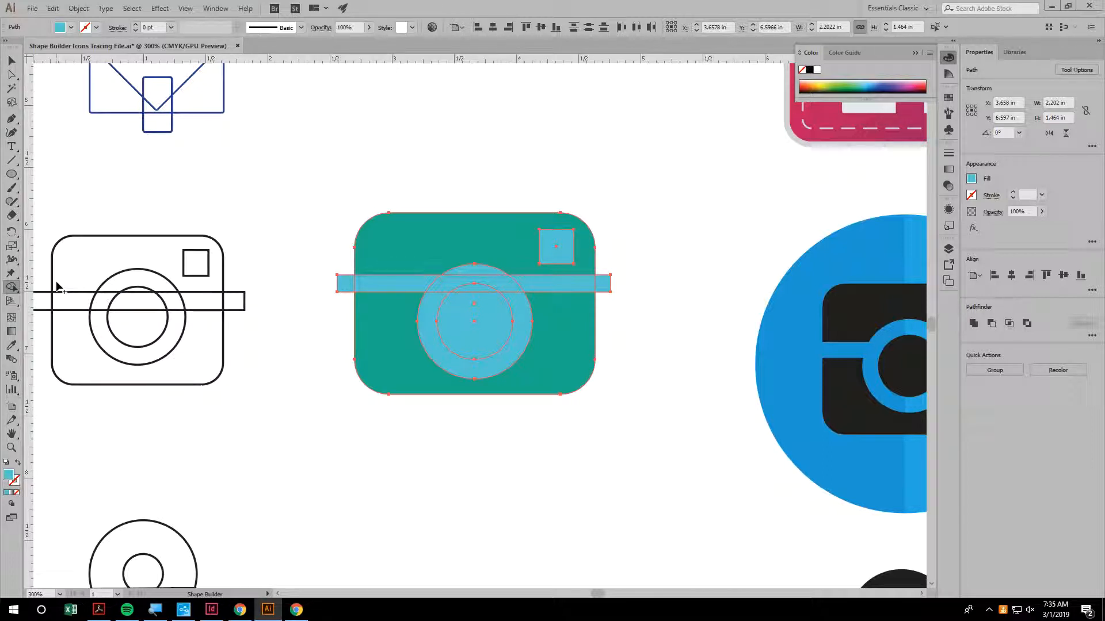
alt+click(569, 261)
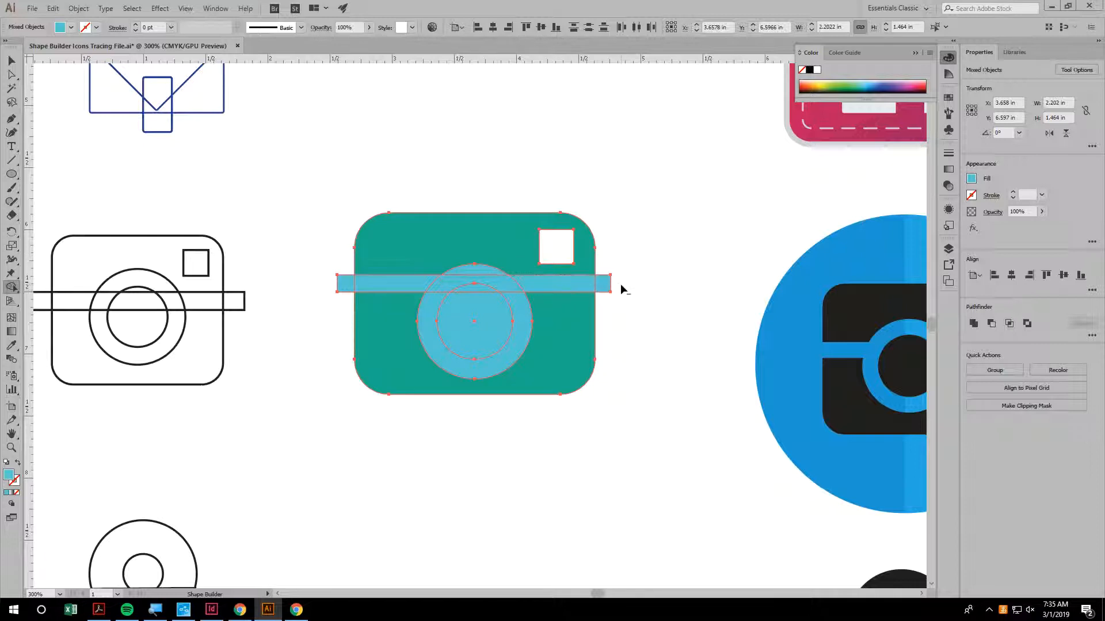
drag(620, 284, 529, 293)
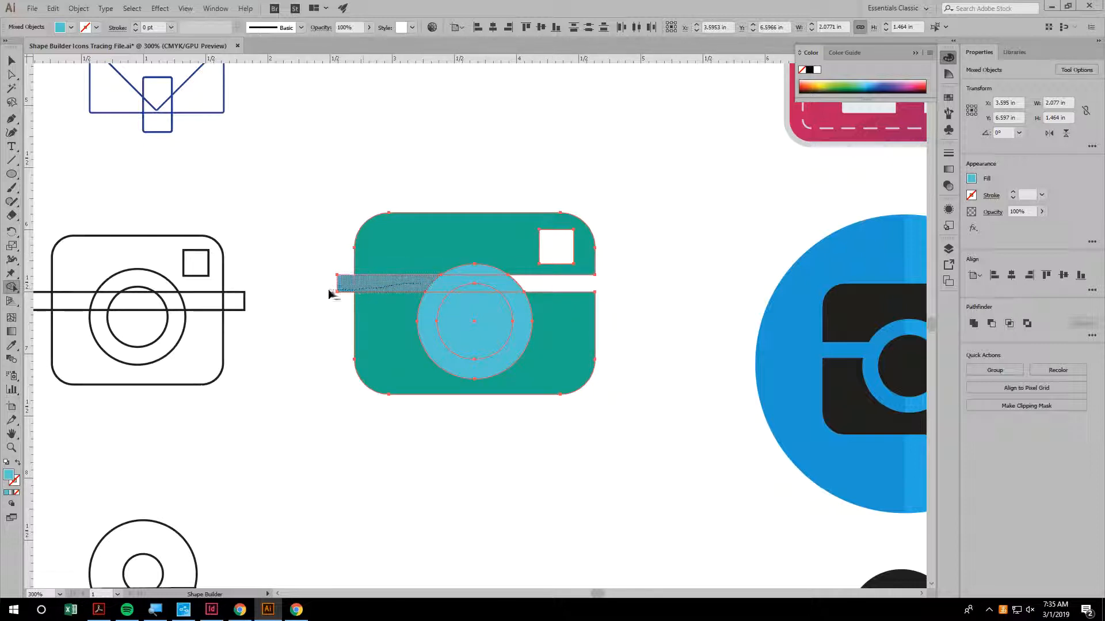
alt+click(368, 288)
mouse_move(421, 292)
mouse_down()
mouse_move(487, 277)
mouse_move(523, 311)
mouse_up()
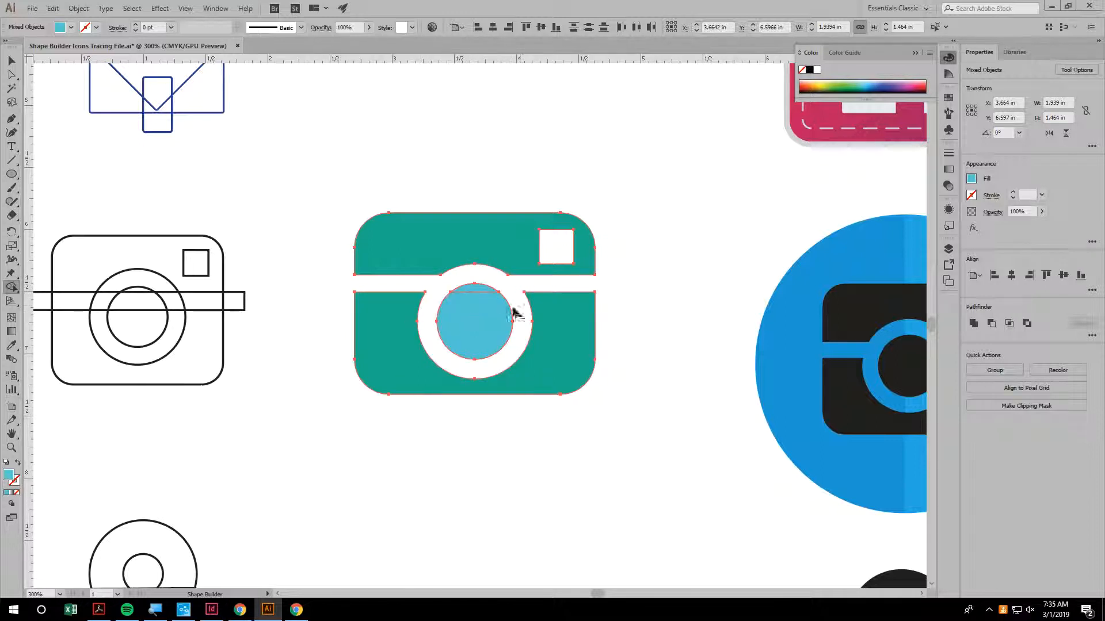
Merge the two pieces of the inner lens circle into a single shape with the Shape Builder tool.
click(479, 306)
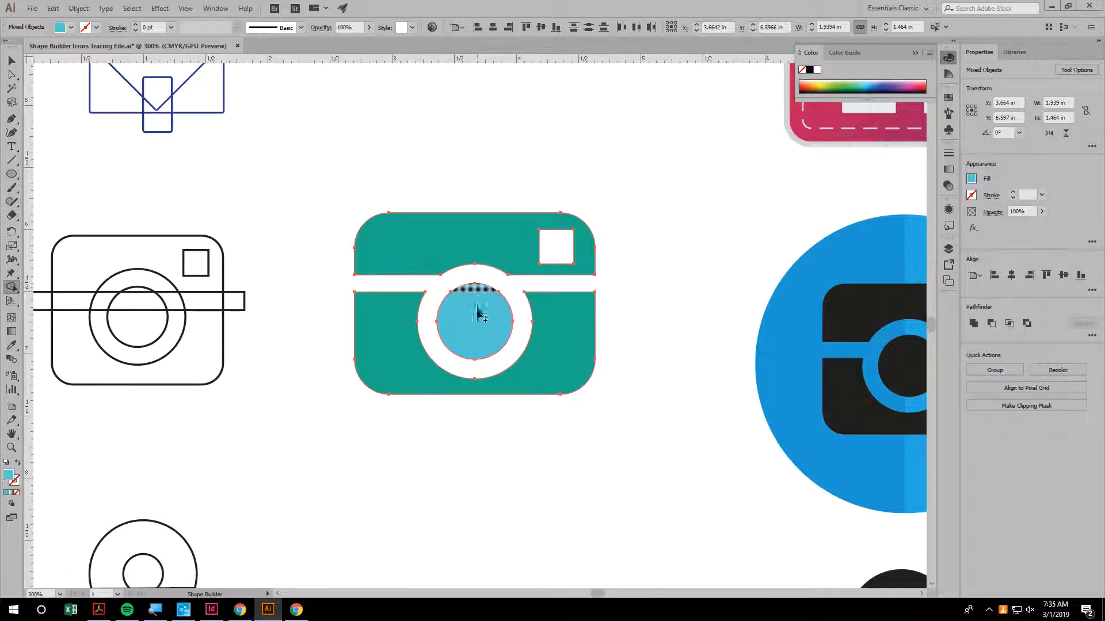
click(479, 315)
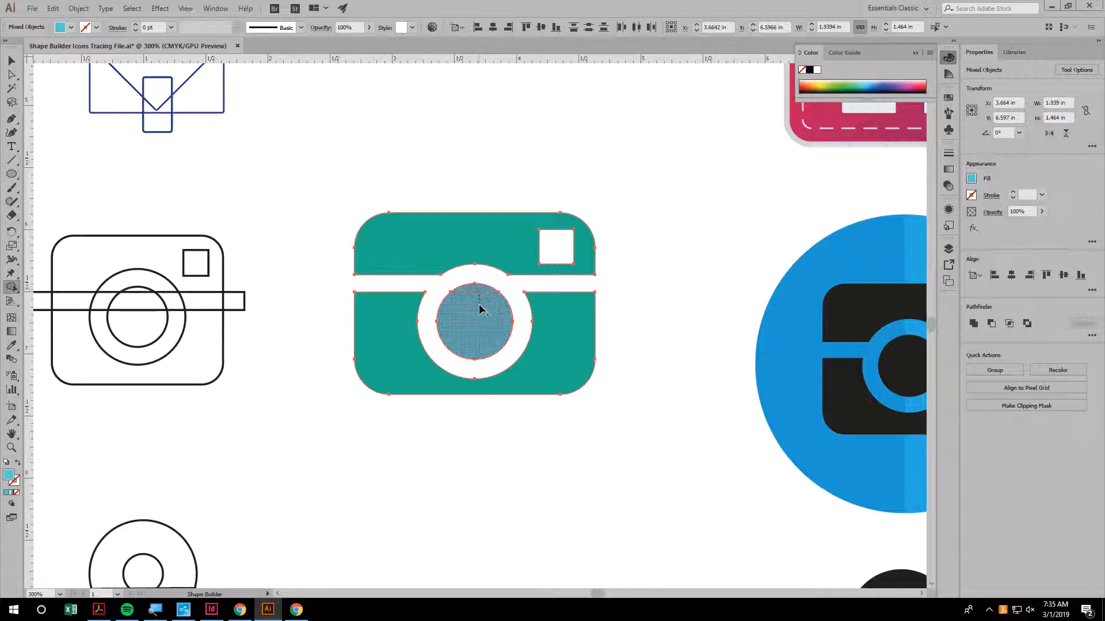
key(v)
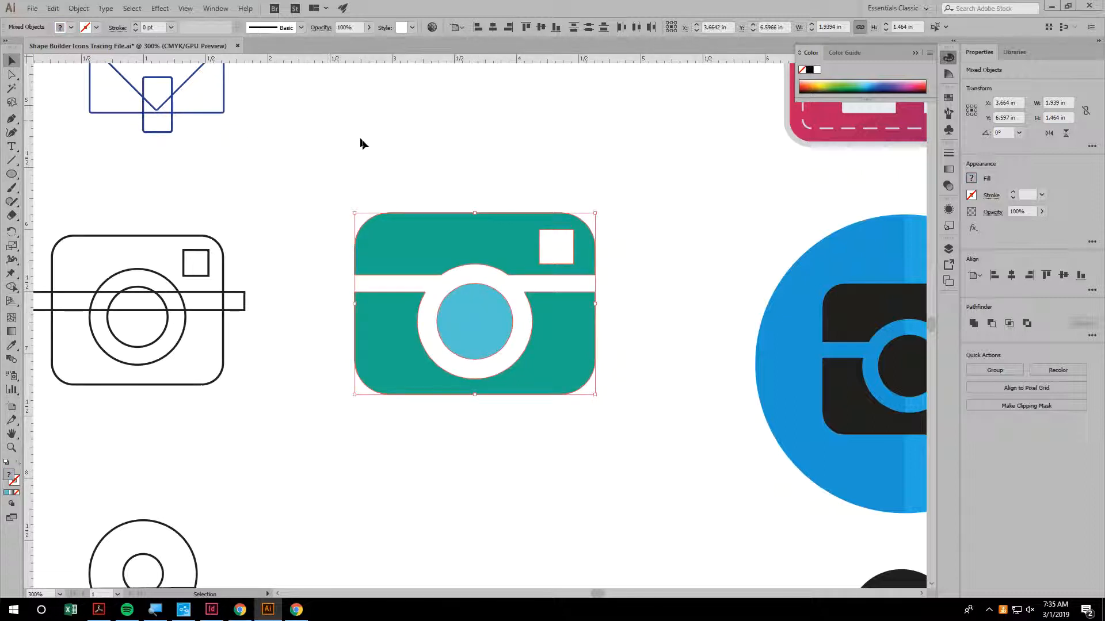
click(365, 142)
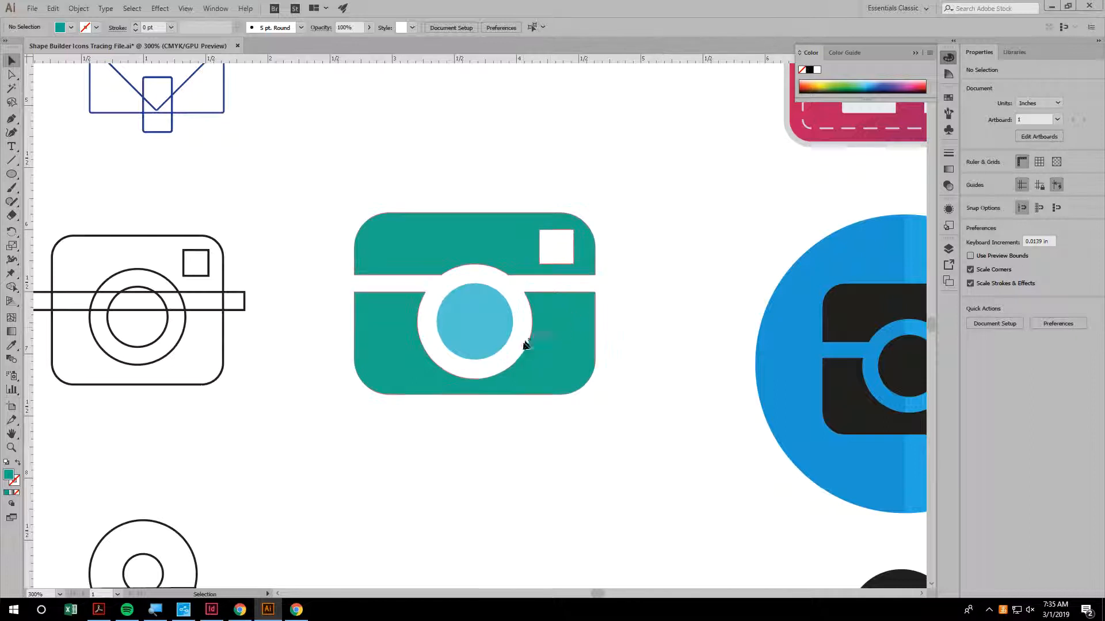
click(475, 324)
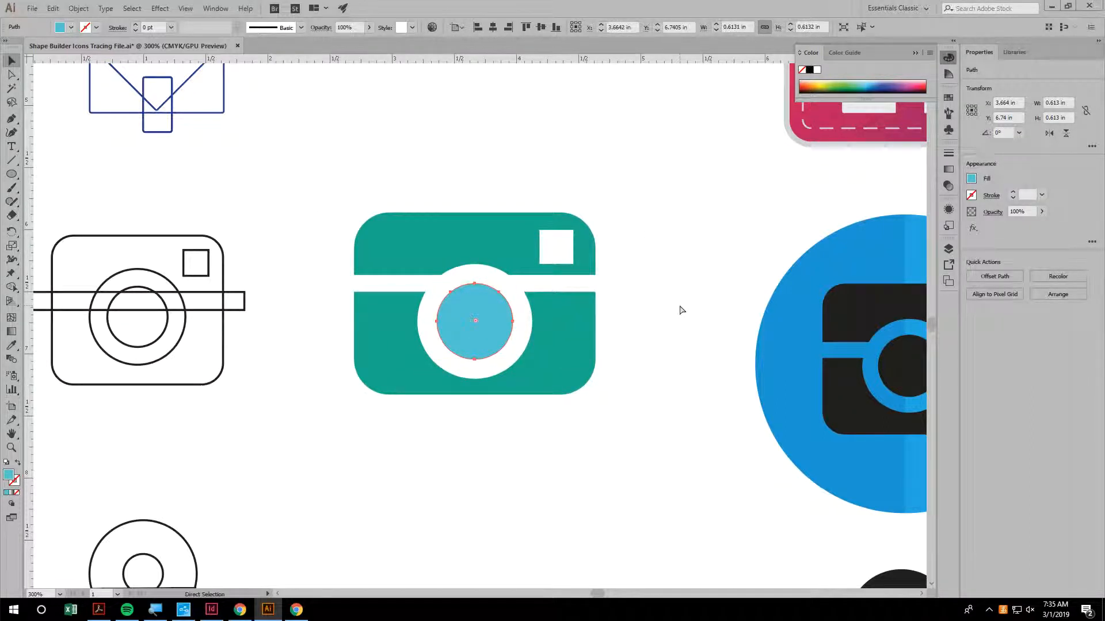
Scale the whole camera down proportionally to about 1.48 × 1.12 in.
key(ctrl+minus)
key(ctrl+minus)
drag(408, 268, 548, 387)
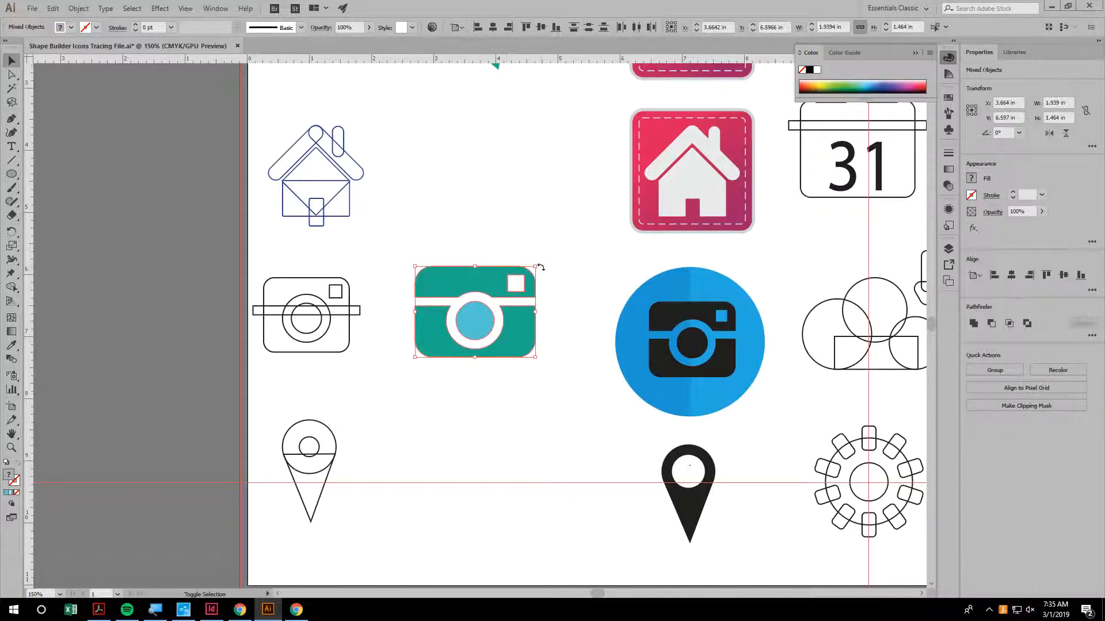
drag(535, 267, 507, 287)
drag(508, 353, 516, 348)
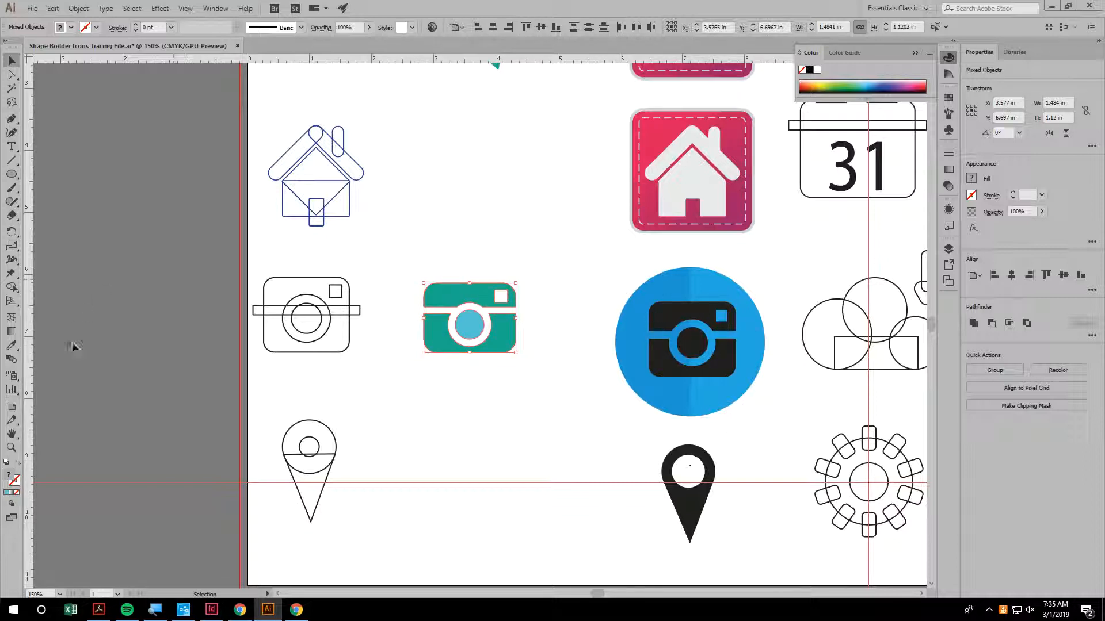
Draw a circle about 1.42 in wide below the camera and a rectangle about 0.96 × 2.04 in covering its left half.
click(12, 175)
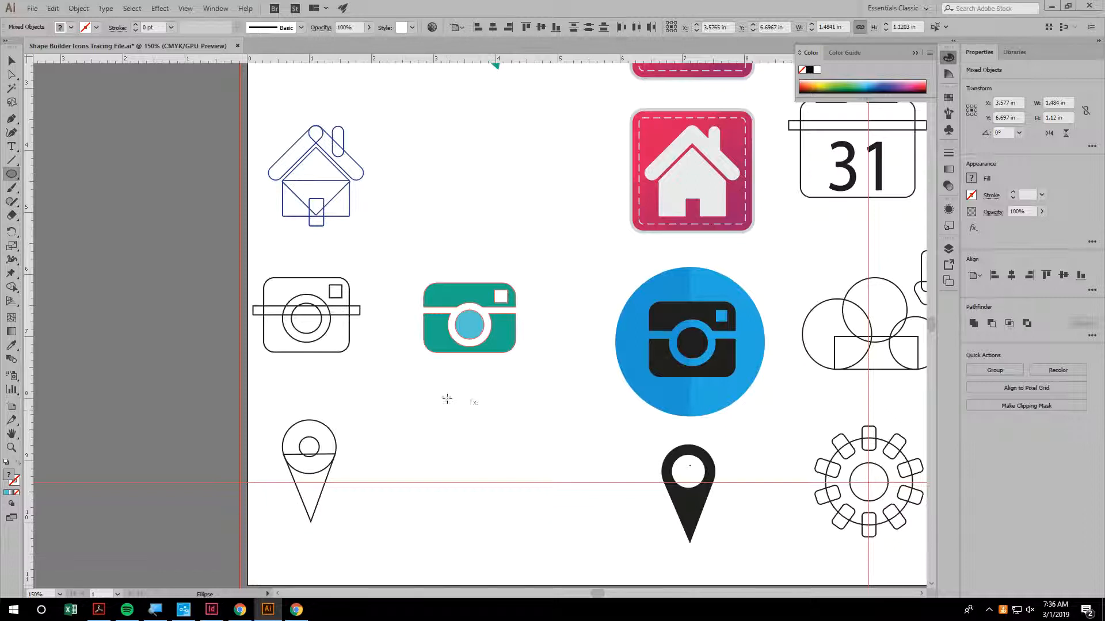
drag(446, 397, 535, 484)
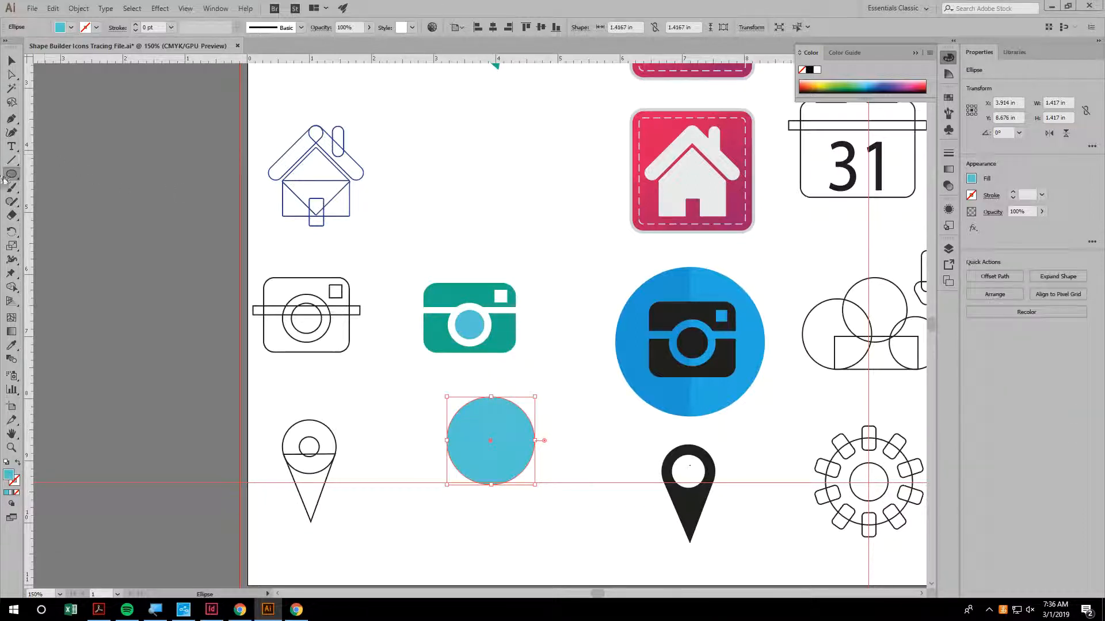
drag(13, 174, 72, 173)
drag(432, 381, 490, 506)
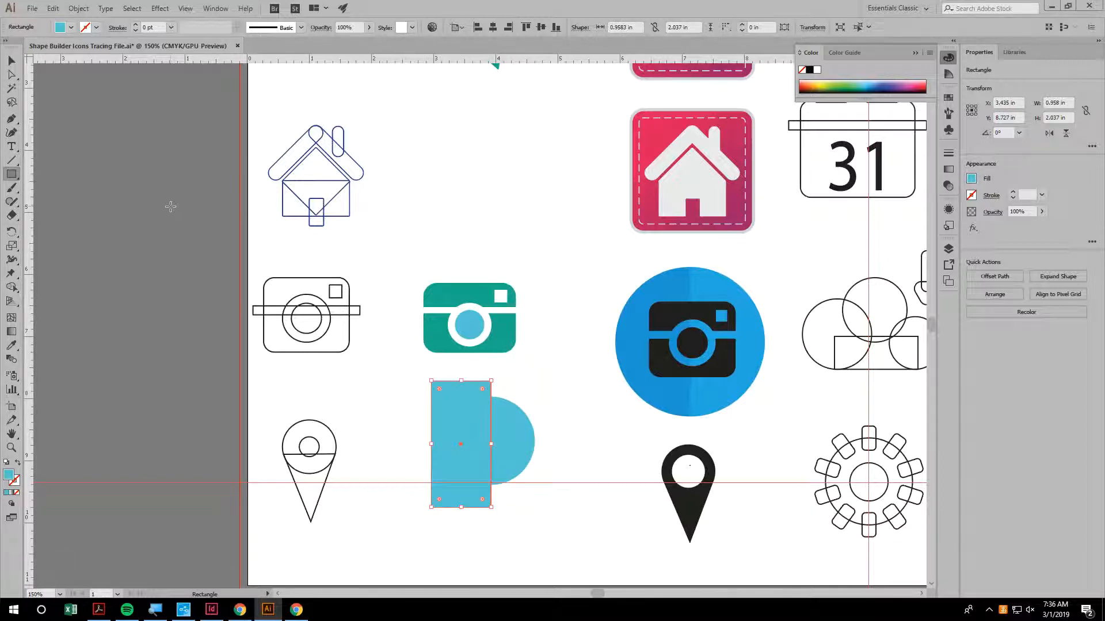
Remove the part of the rectangle outside the circle with the Shape Builder tool, leaving the circle split into two halves.
click(12, 61)
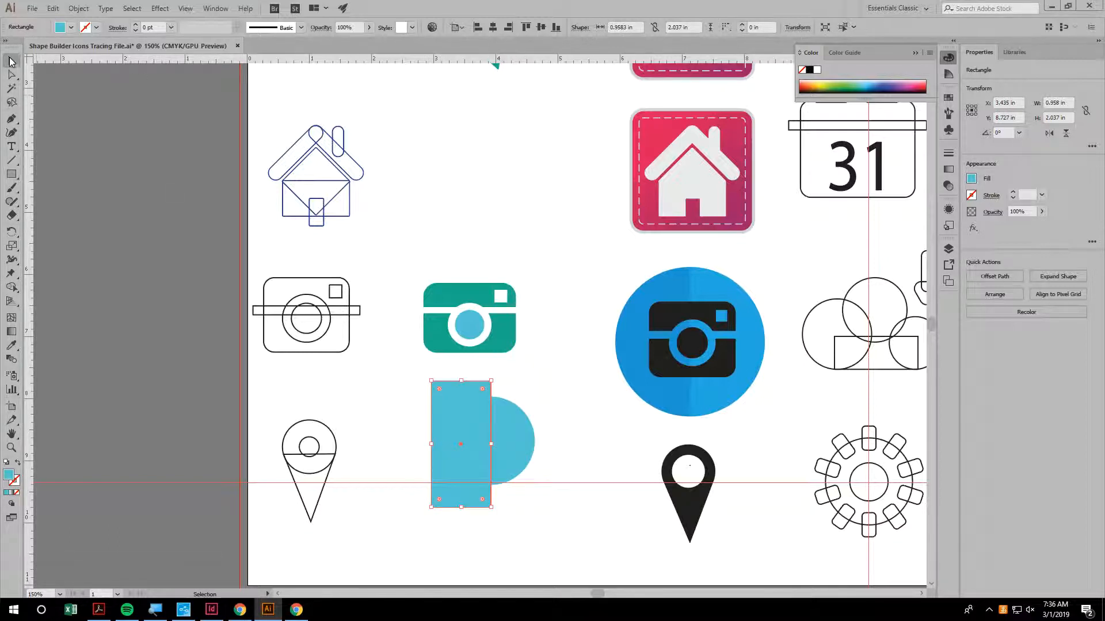
drag(420, 374, 500, 408)
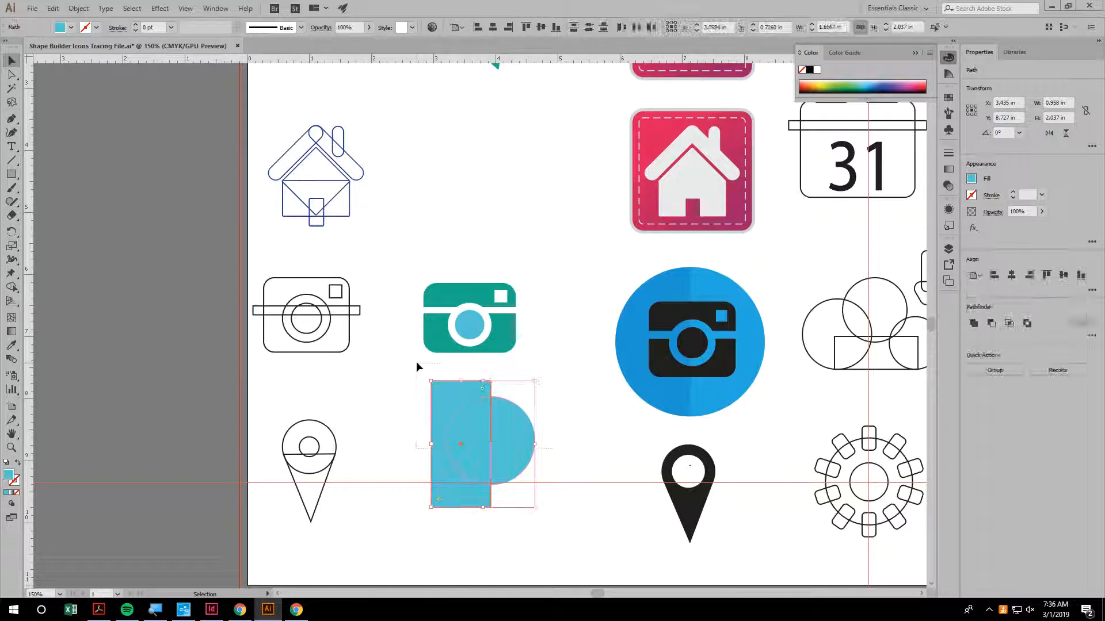
click(14, 287)
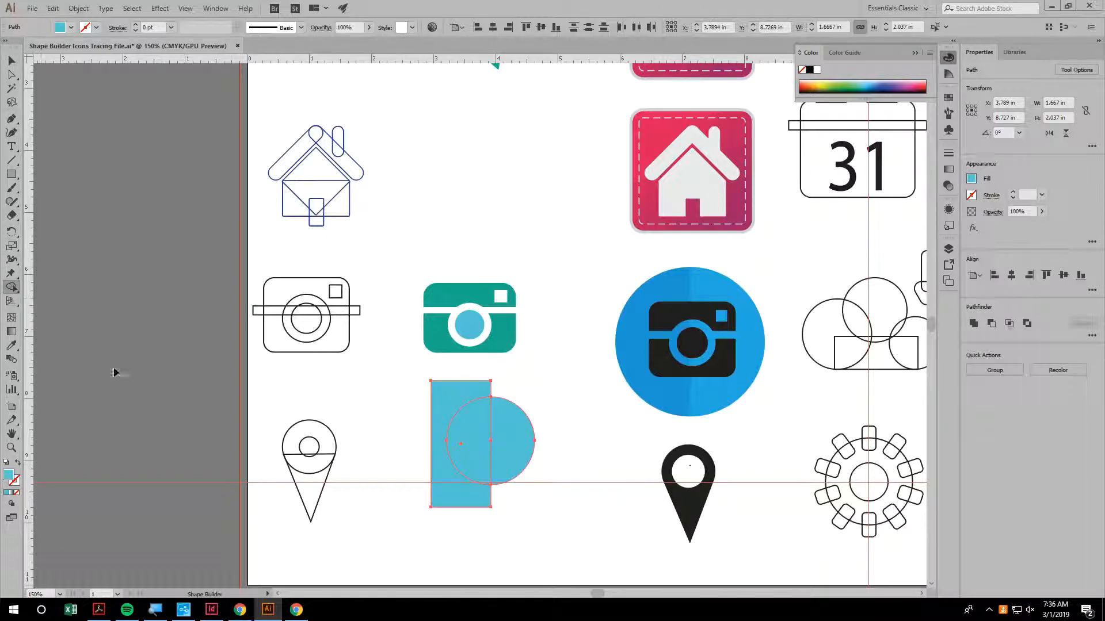
alt+click(457, 396)
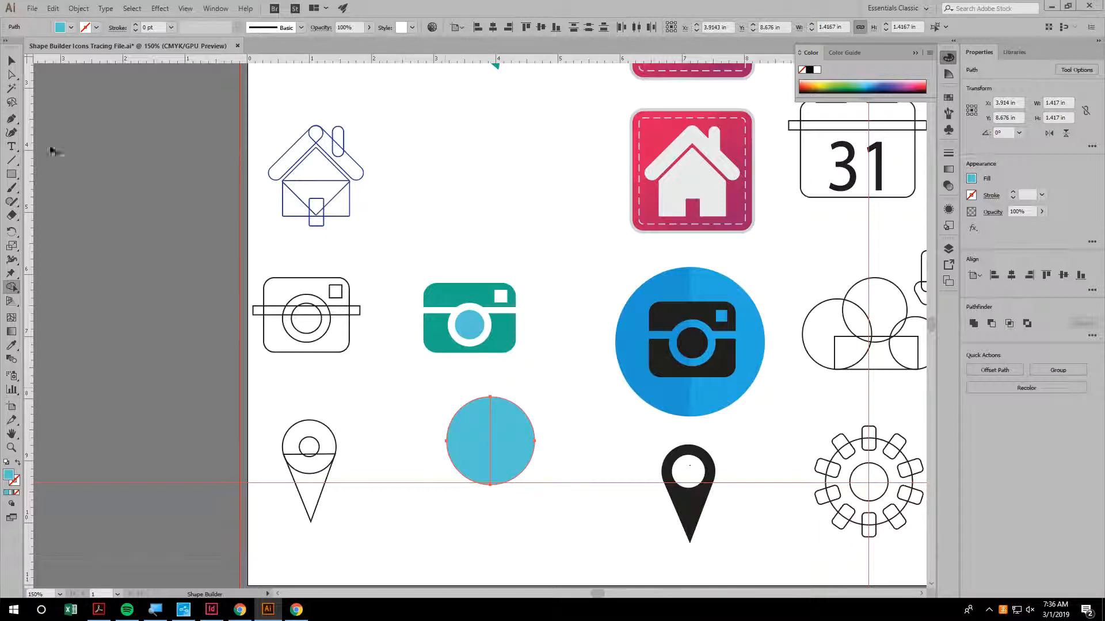
Fill the left half of the circle with purple.
click(12, 60)
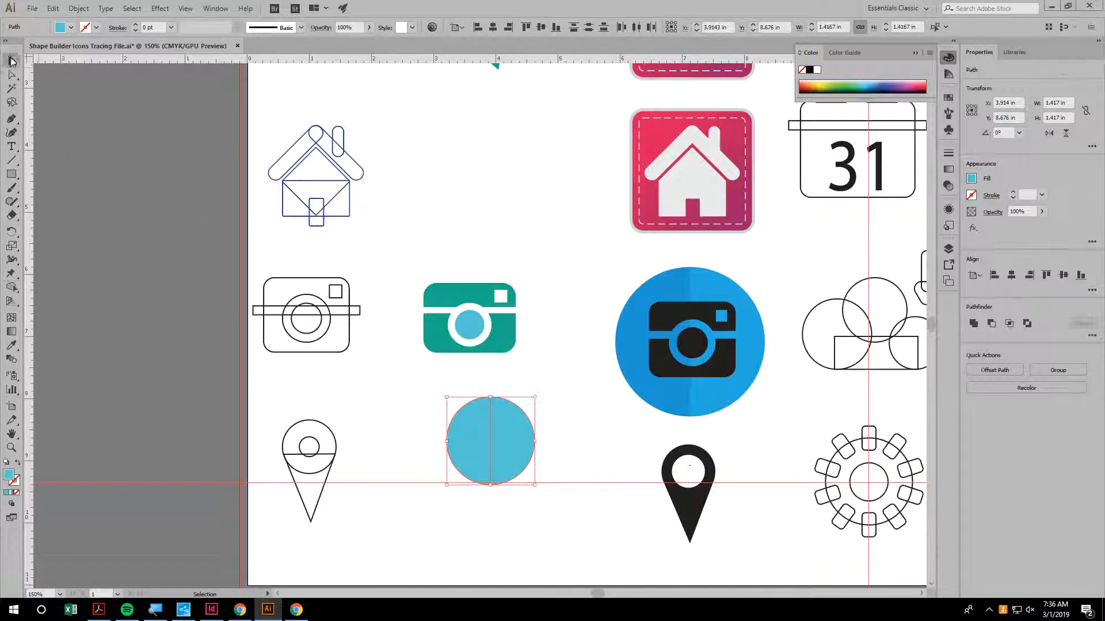
click(476, 448)
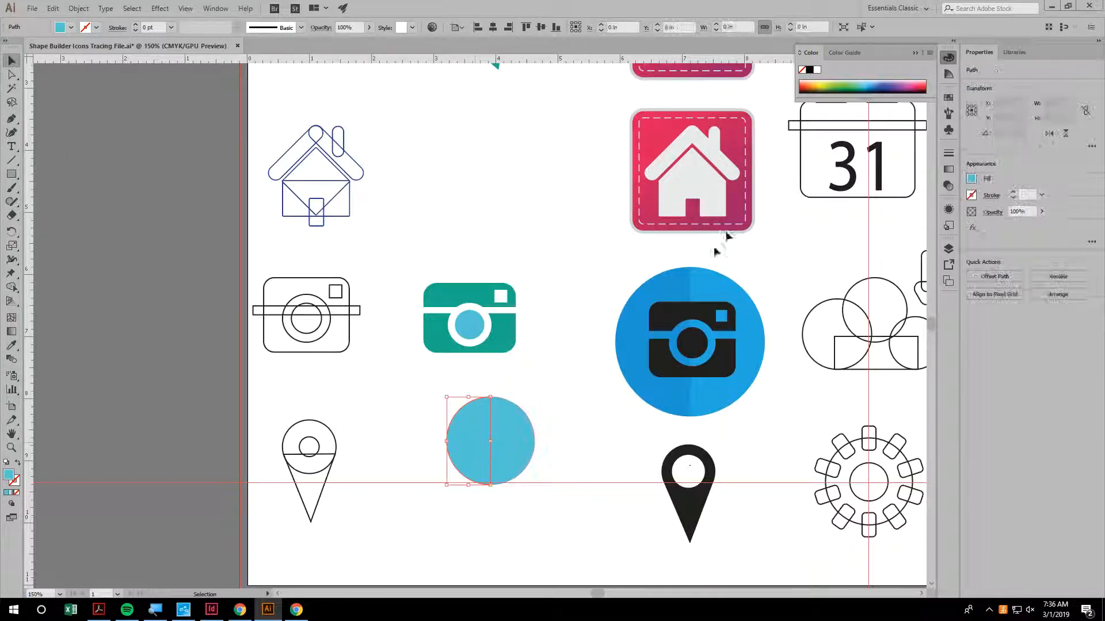
click(895, 83)
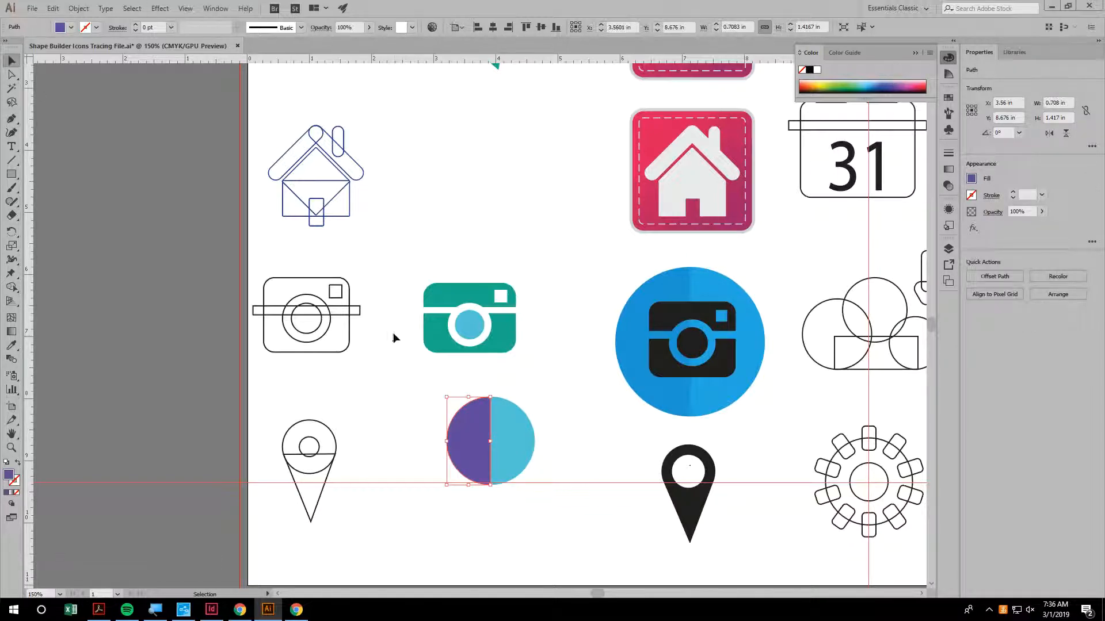
Move both circle halves onto the camera and enlarge them from the centre to about 2.25 in wide.
shift+click(495, 464)
drag(495, 464, 482, 338)
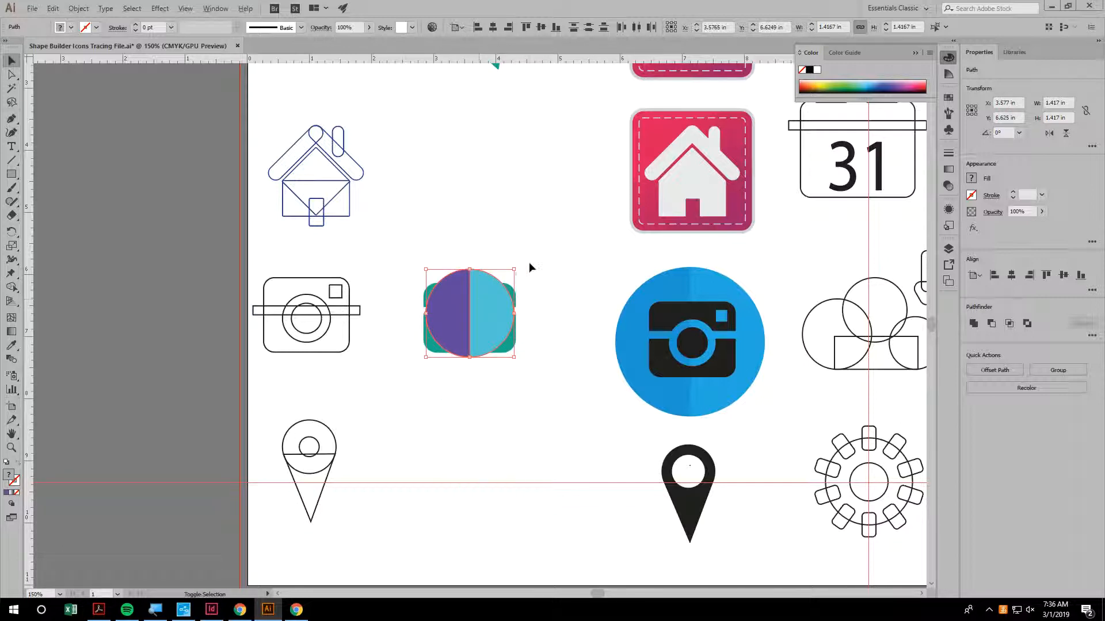
drag(509, 274, 547, 245)
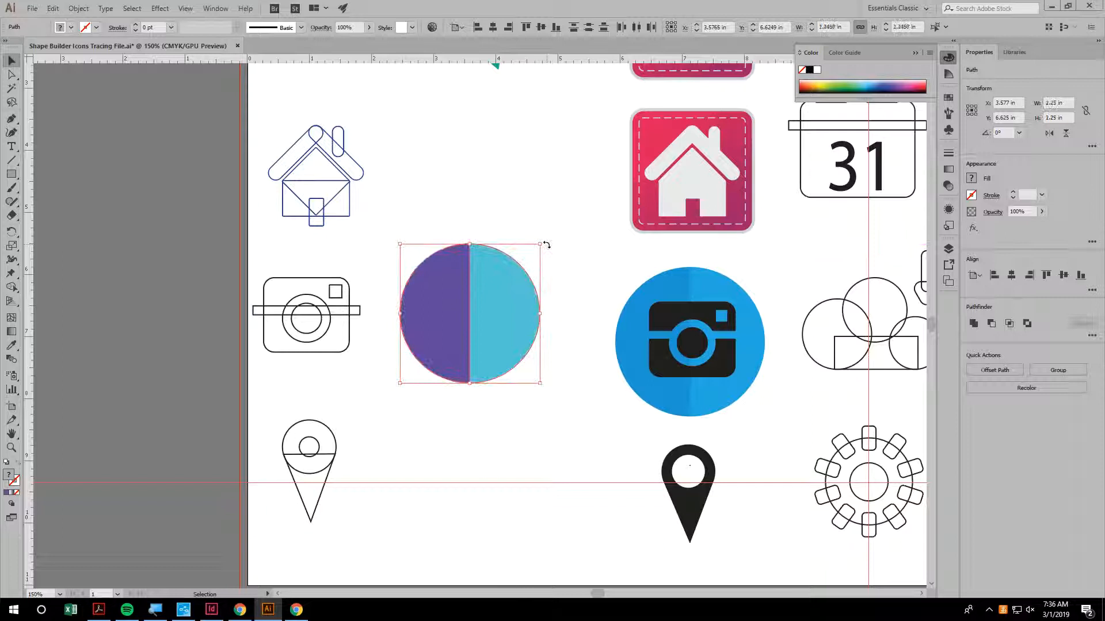
Send the two-tone circle to the back, behind the camera.
right_click(521, 276)
mouse_move(554, 446)
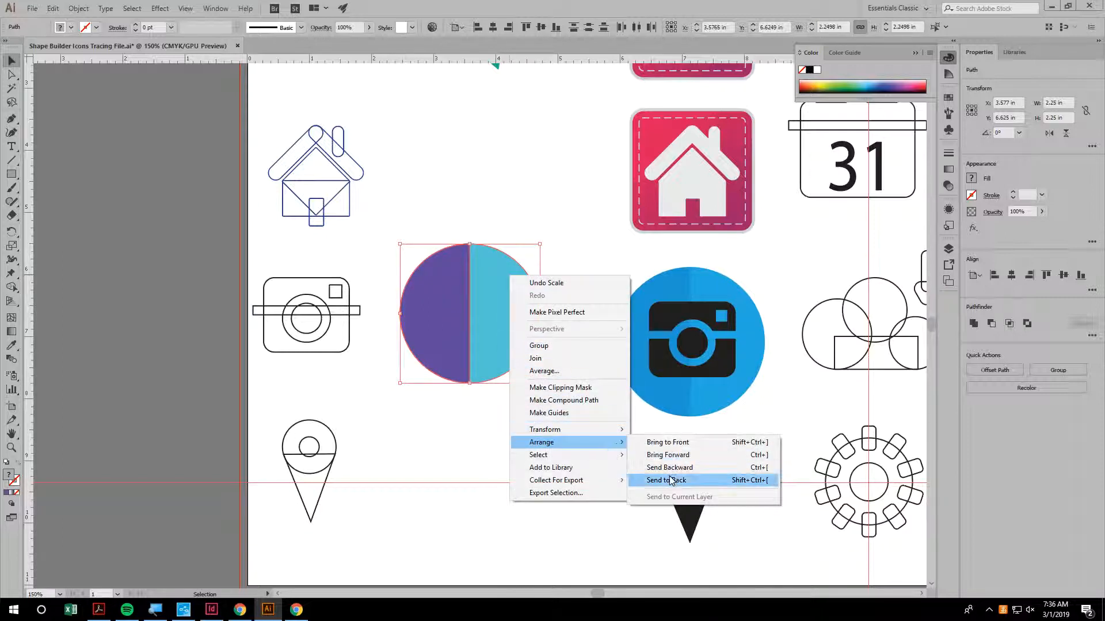
click(668, 481)
Fill the camera body and lens with black.
click(571, 397)
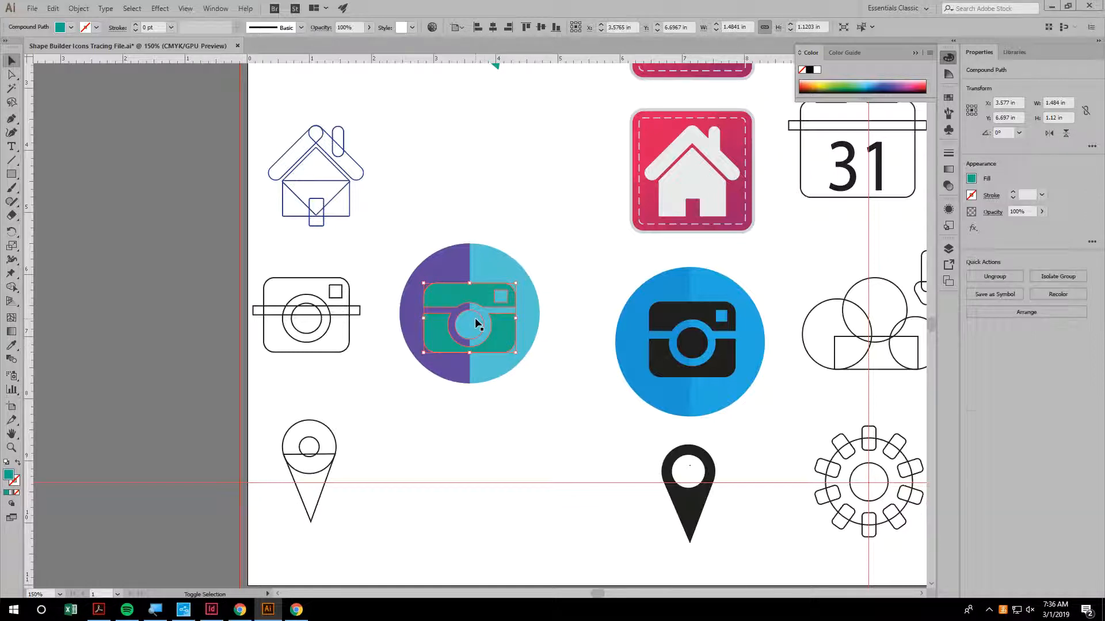
shift+click(485, 314)
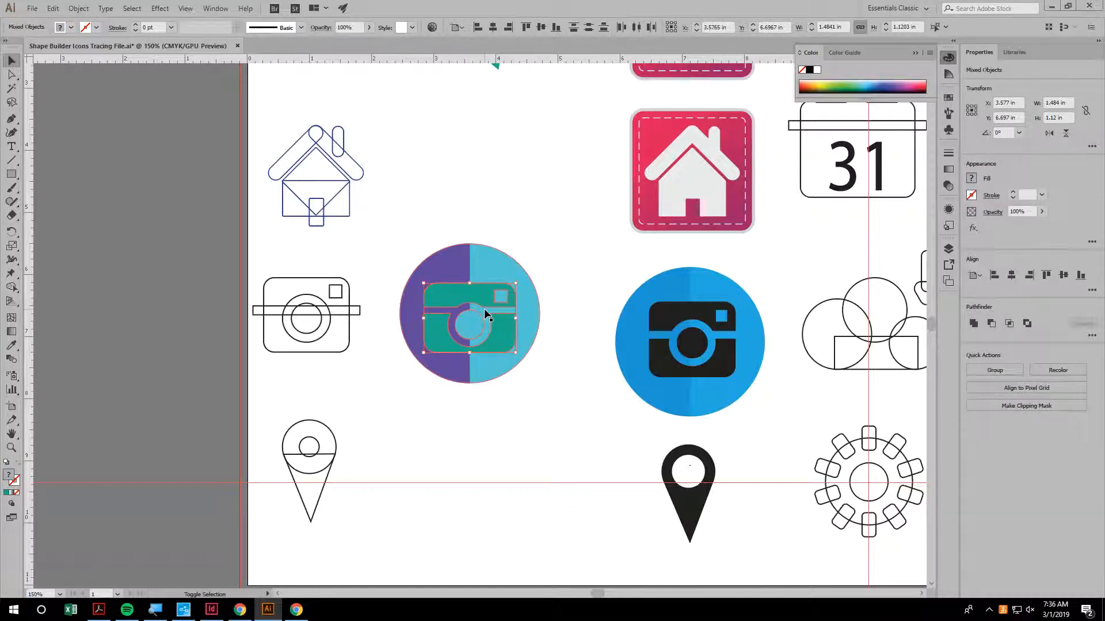
click(810, 70)
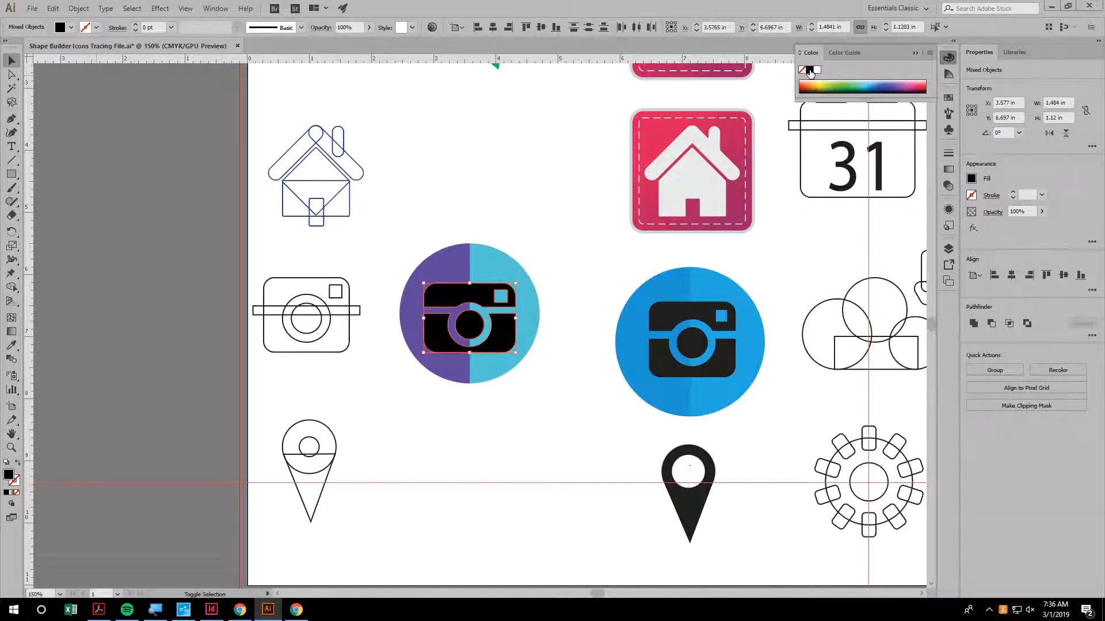
Group the parts of the camera icon and vertically centre the two-tone circle on the camera.
drag(427, 243, 562, 407)
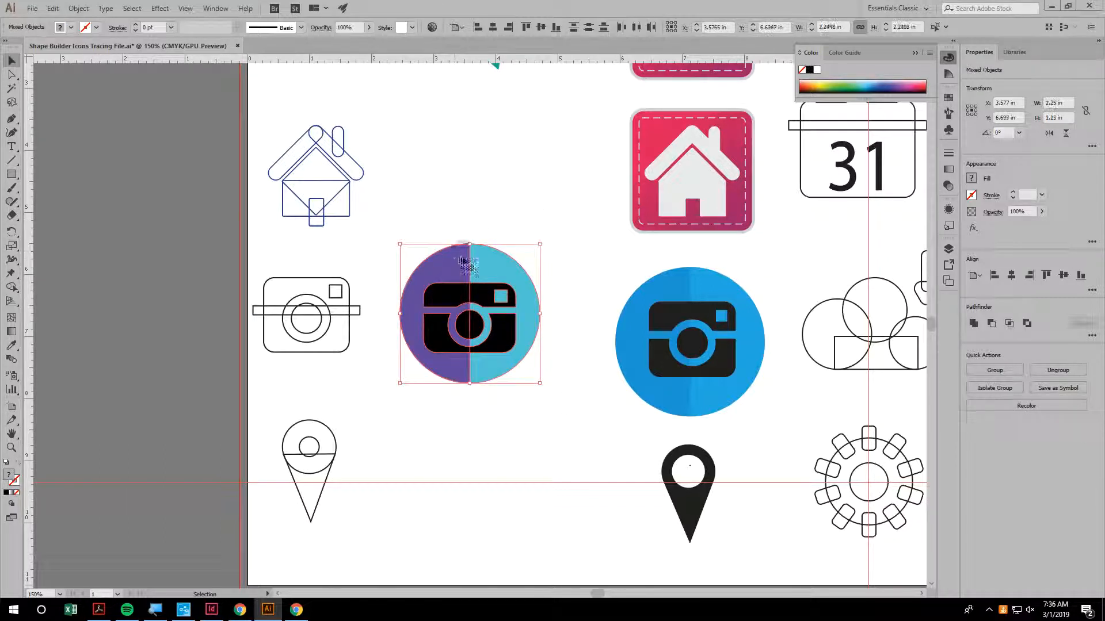
key(ctrl+g)
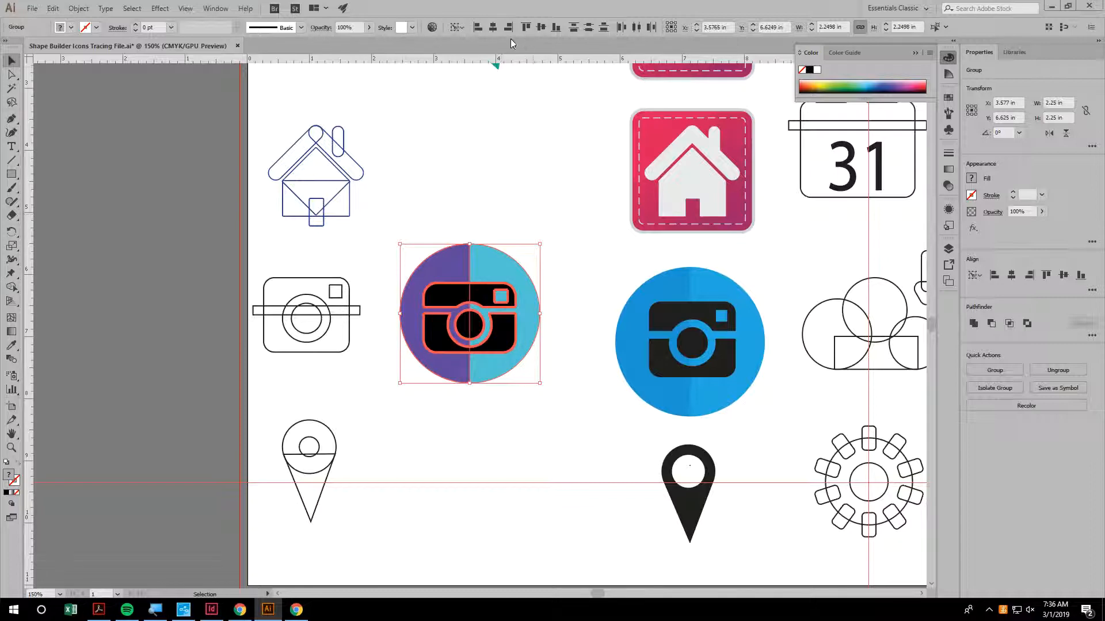
click(540, 27)
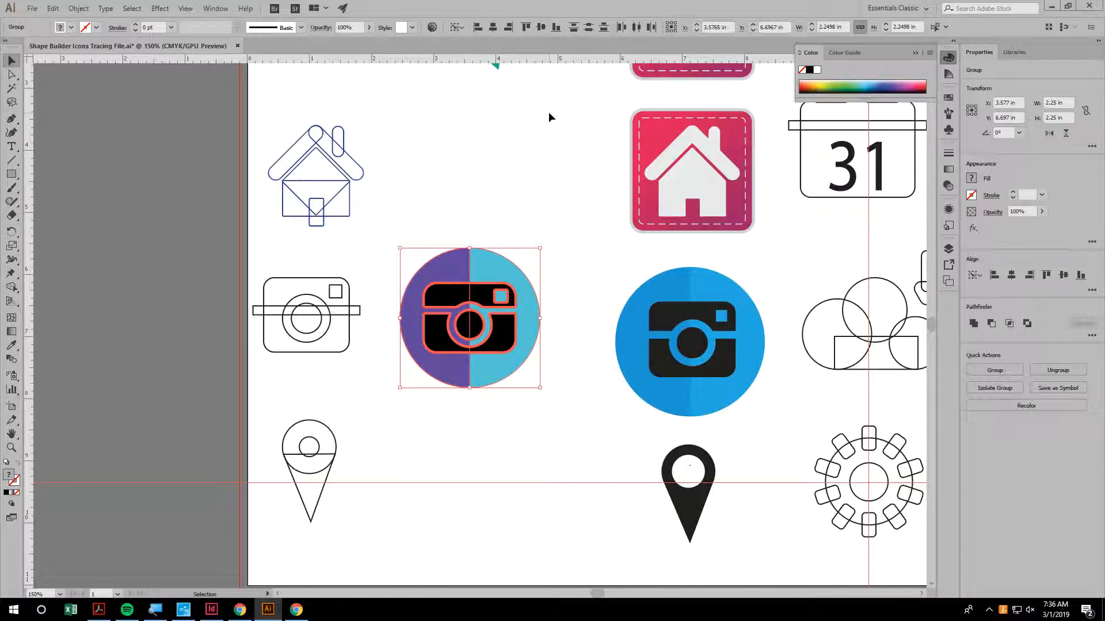
Scale the camera icon down to about 1.87 in wide between its template and the example, and check it in outline view.
key(ctrl+minus)
key(ctrl+minus)
key(ctrl+plus)
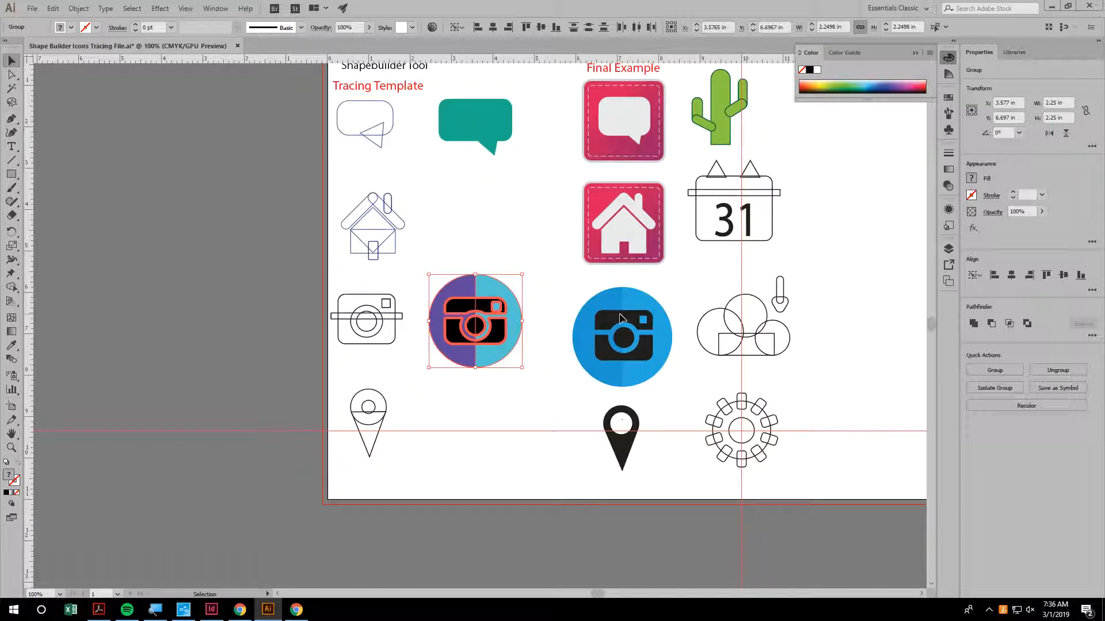
mouse_move(523, 369)
mouse_down()
mouse_move(510, 339)
mouse_move(514, 351)
mouse_up()
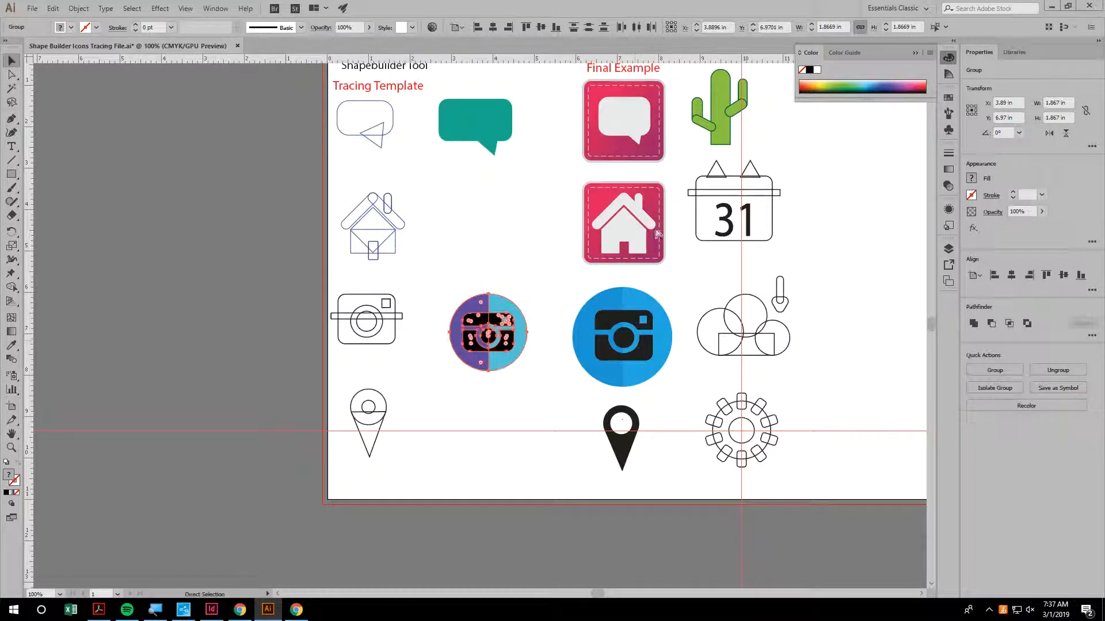
key(ctrl+y)
key(ctrl+y)
click(521, 433)
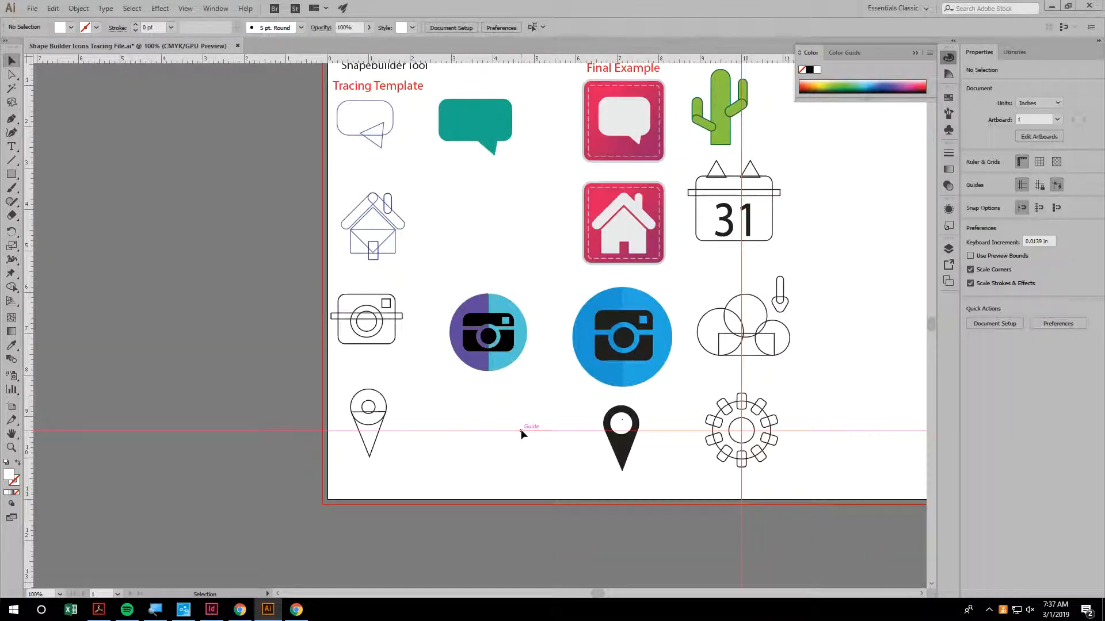
Draw a small circle about 0.49 in across between the map pin template and its final example.
scroll(496, 536, up, 2)
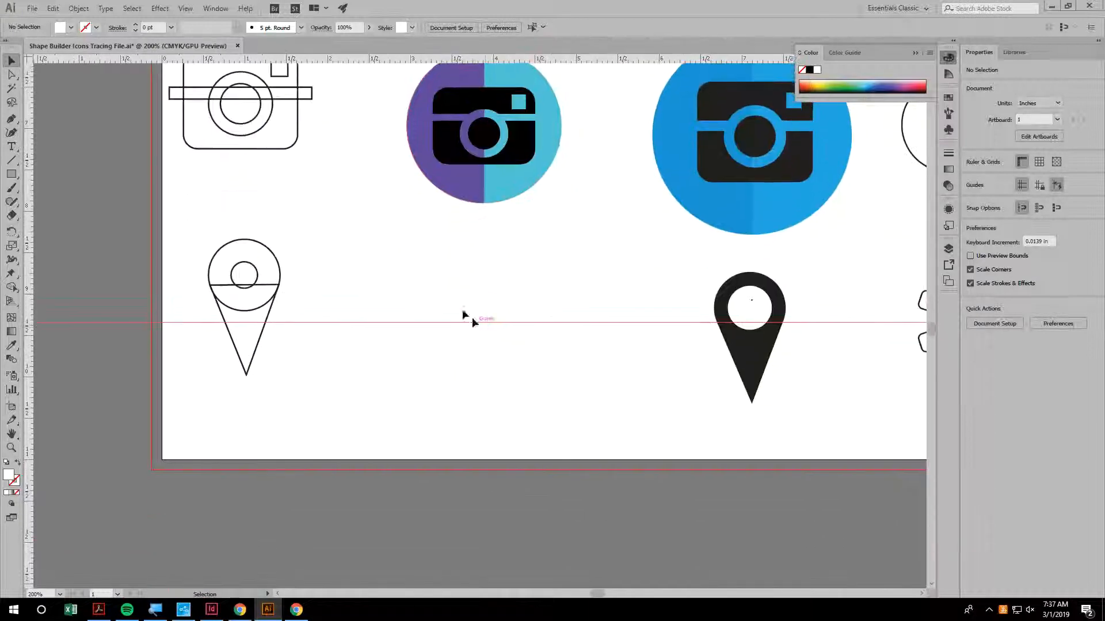
drag(14, 180, 49, 202)
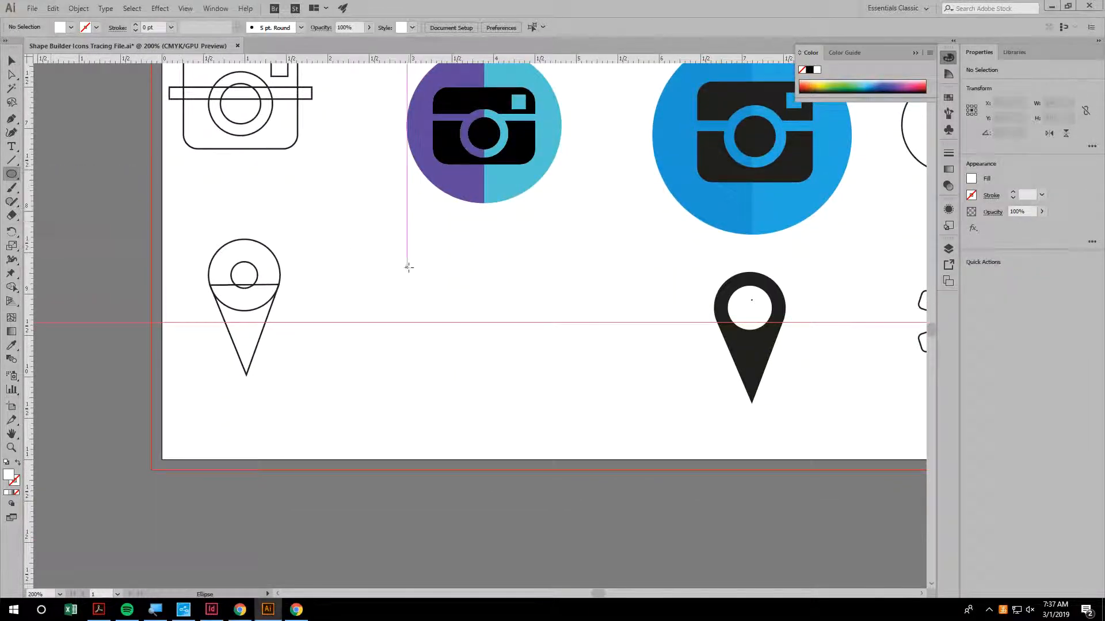
drag(473, 296, 493, 315)
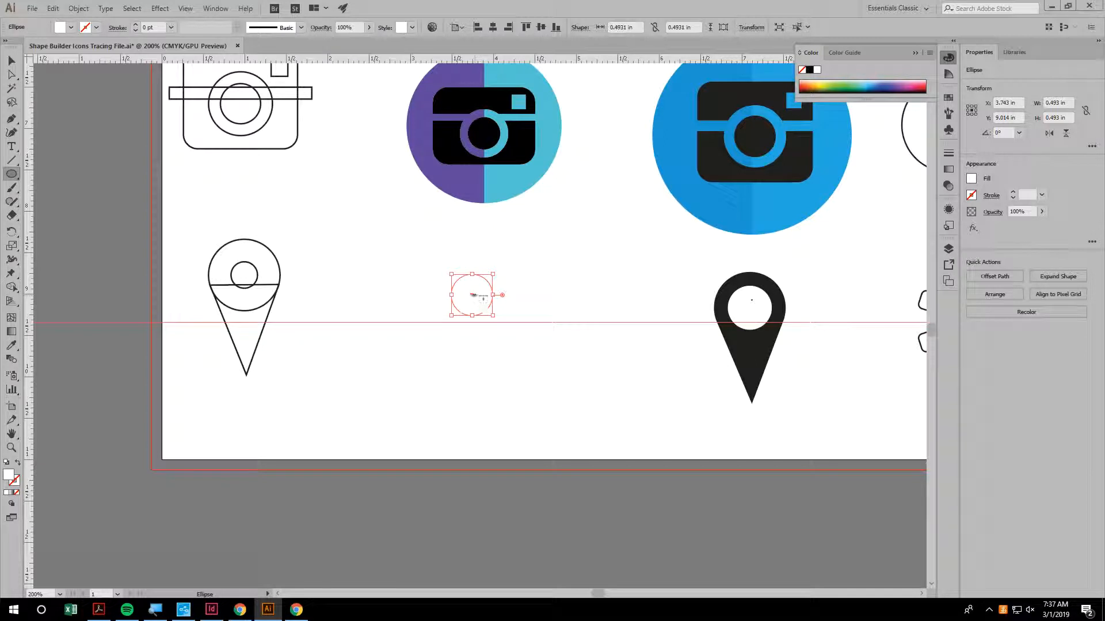
click(11, 61)
click(289, 305)
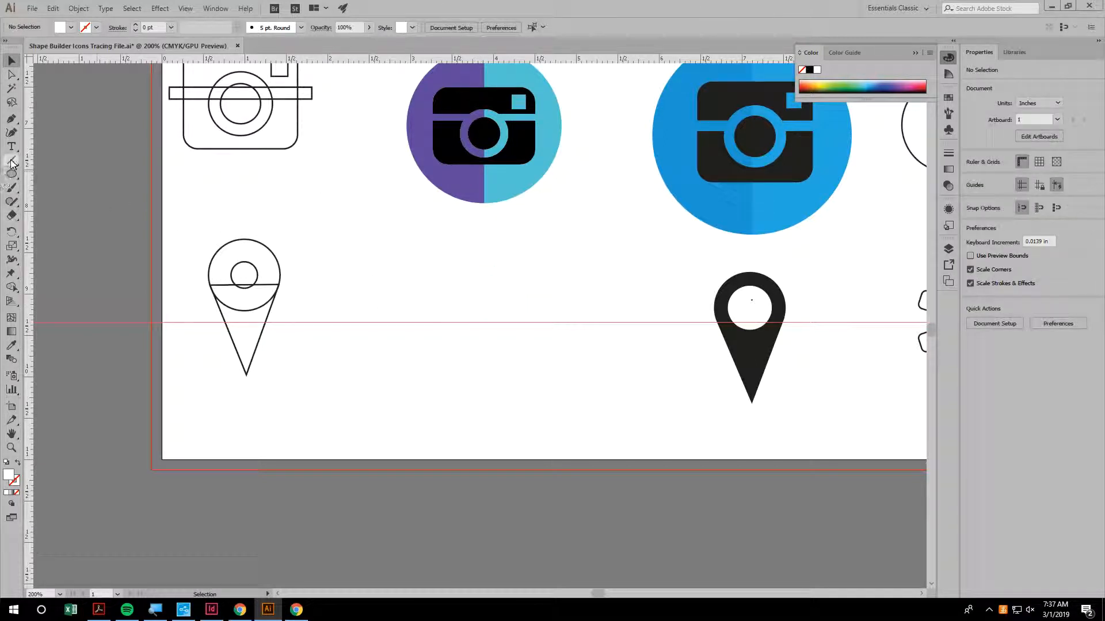
Fill the small circle with green.
click(11, 174)
click(12, 60)
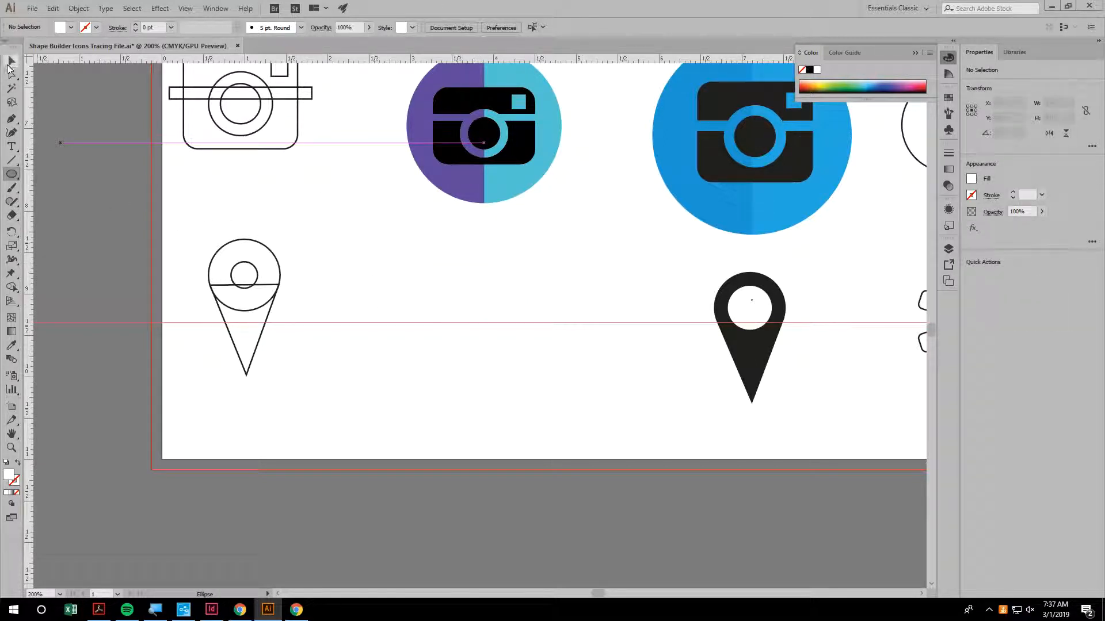
click(454, 306)
click(842, 85)
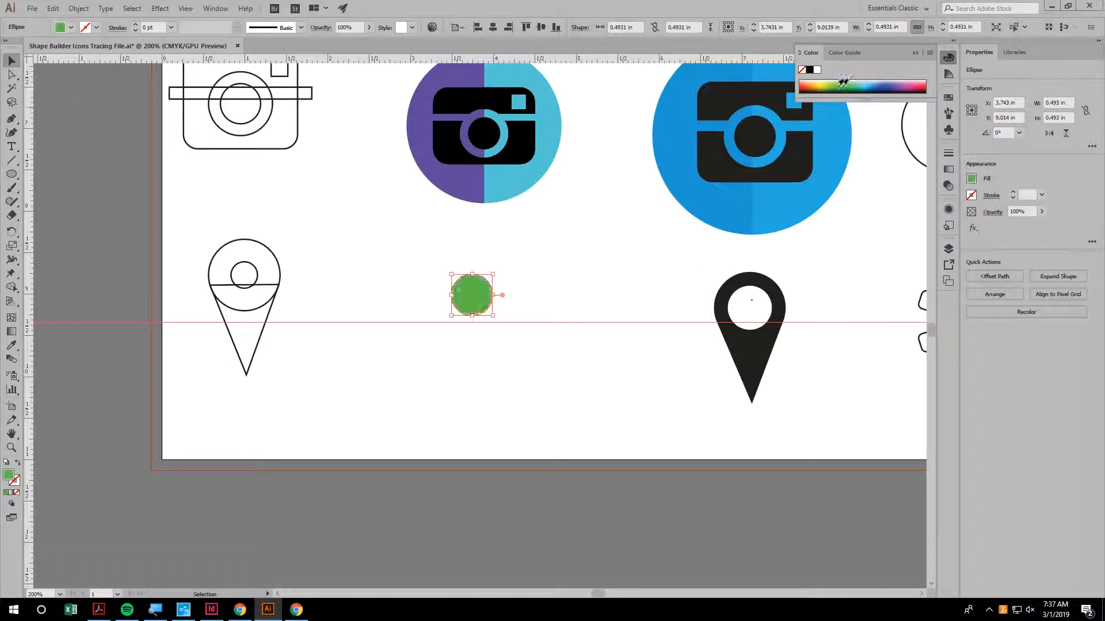
click(12, 173)
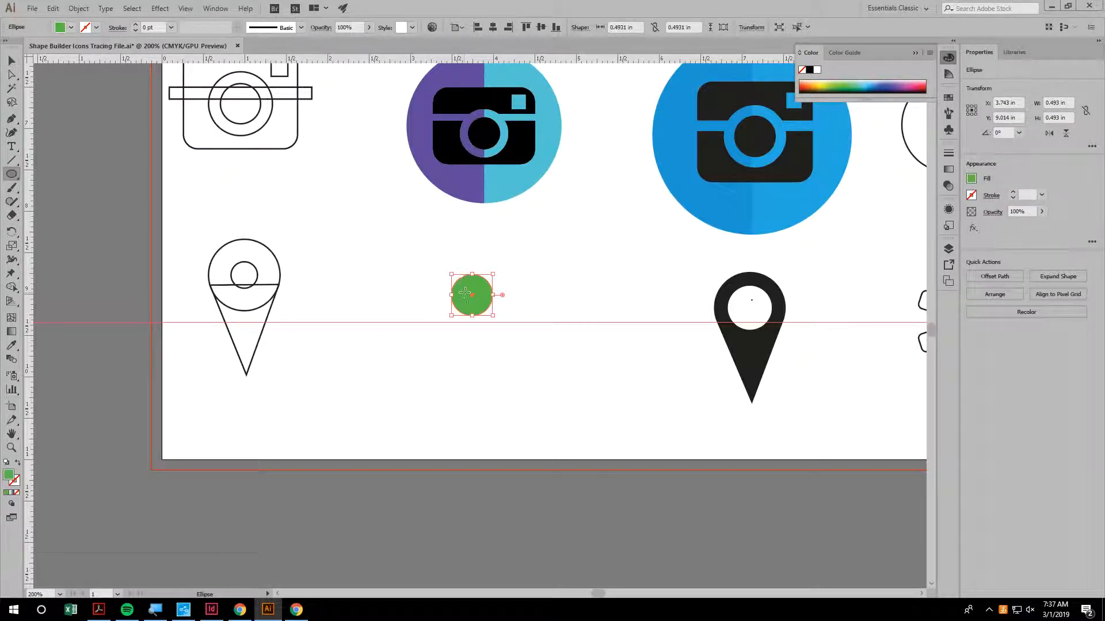
click(517, 303)
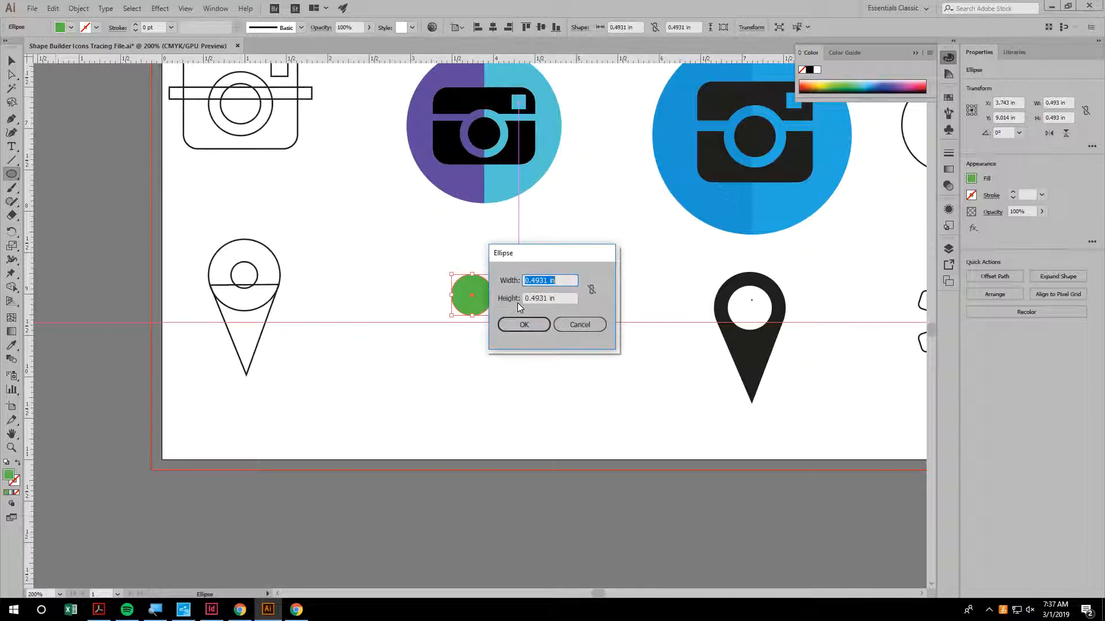
key(Escape)
Draw a larger green circle about 0.85 in across, centred on the small circle.
click(12, 60)
click(397, 271)
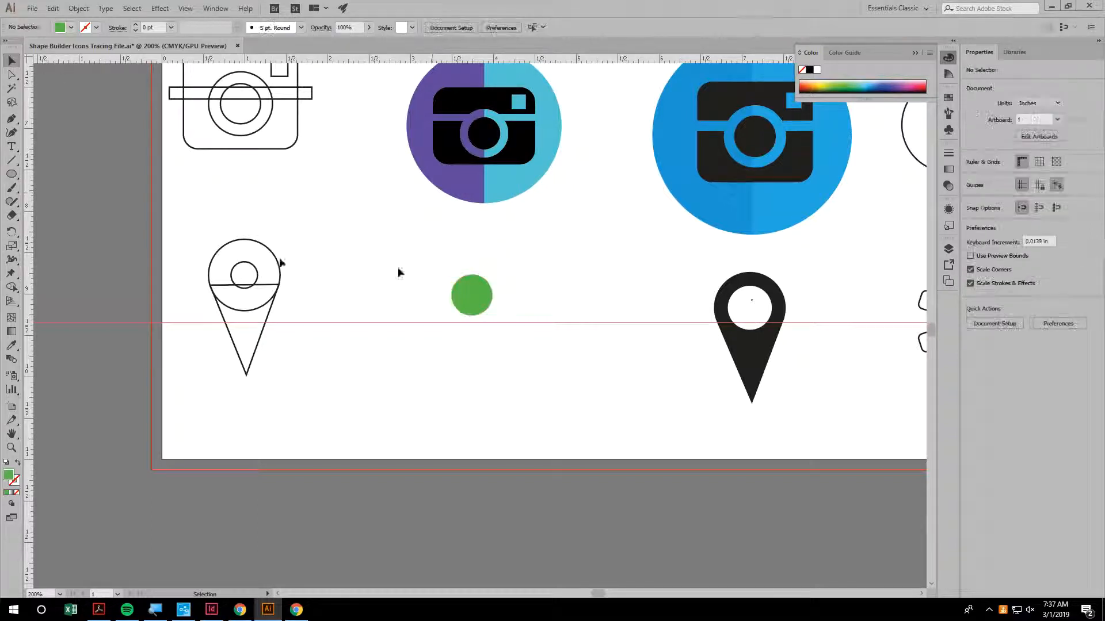
click(10, 176)
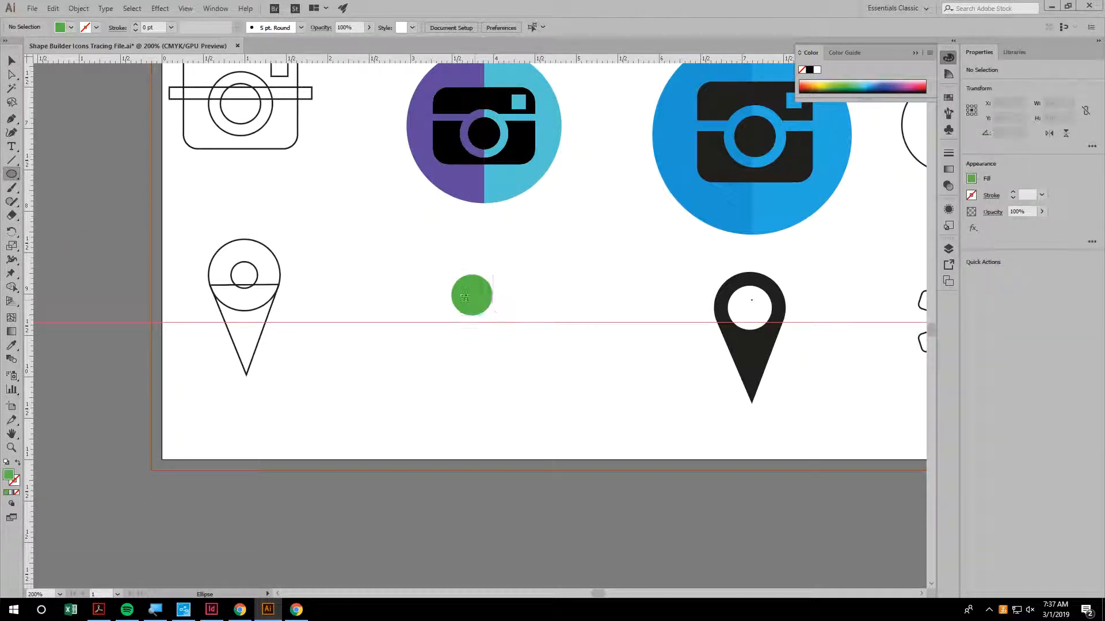
mouse_move(471, 295)
mouse_down()
mouse_move(506, 316)
mouse_move(504, 331)
mouse_up()
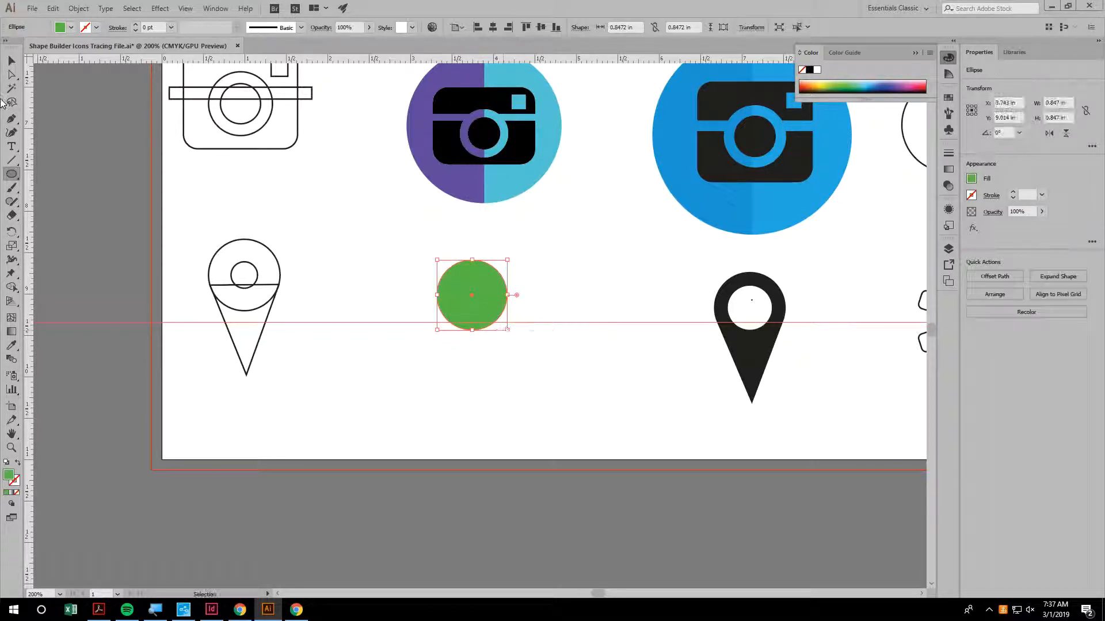
Draw a green triangle about 0.65 in wide below the circle and rotate it 180° so it points down.
drag(14, 181, 46, 215)
drag(409, 361, 435, 352)
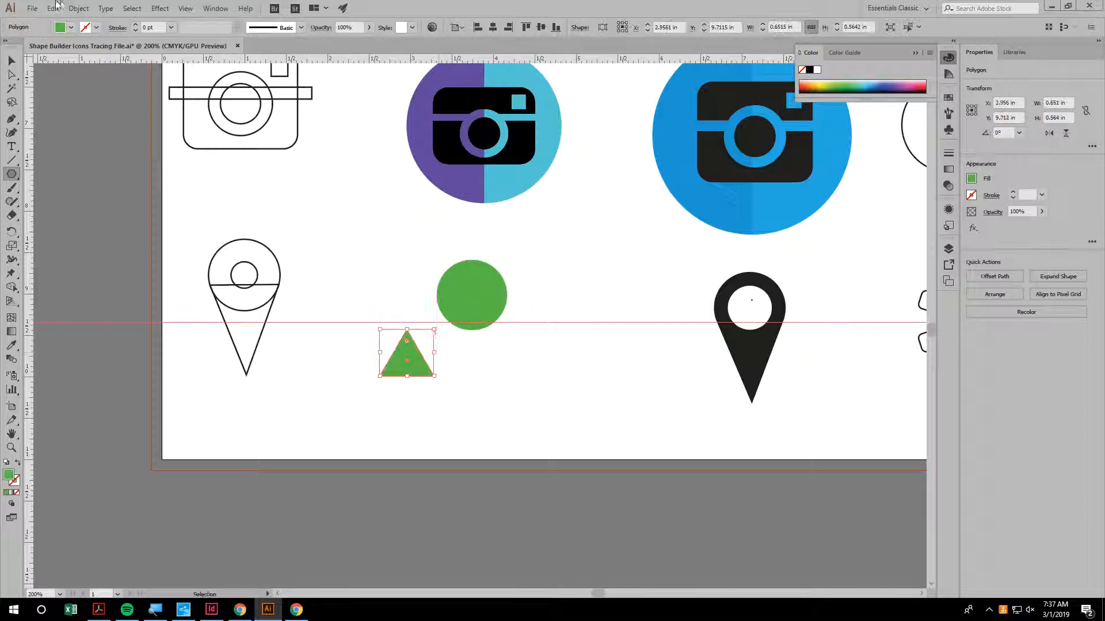
click(12, 60)
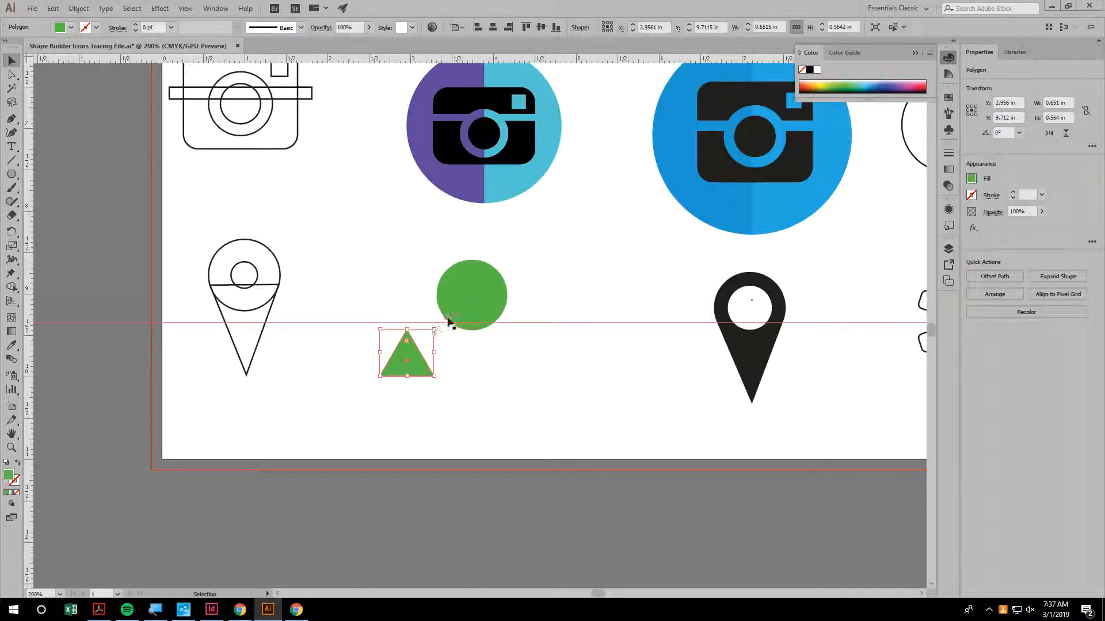
drag(438, 329, 368, 447)
Move the triangle onto the lower part of the large circle and scale it to about 0.77 in wide so its upper corners meet the circle's edge.
drag(416, 372, 479, 333)
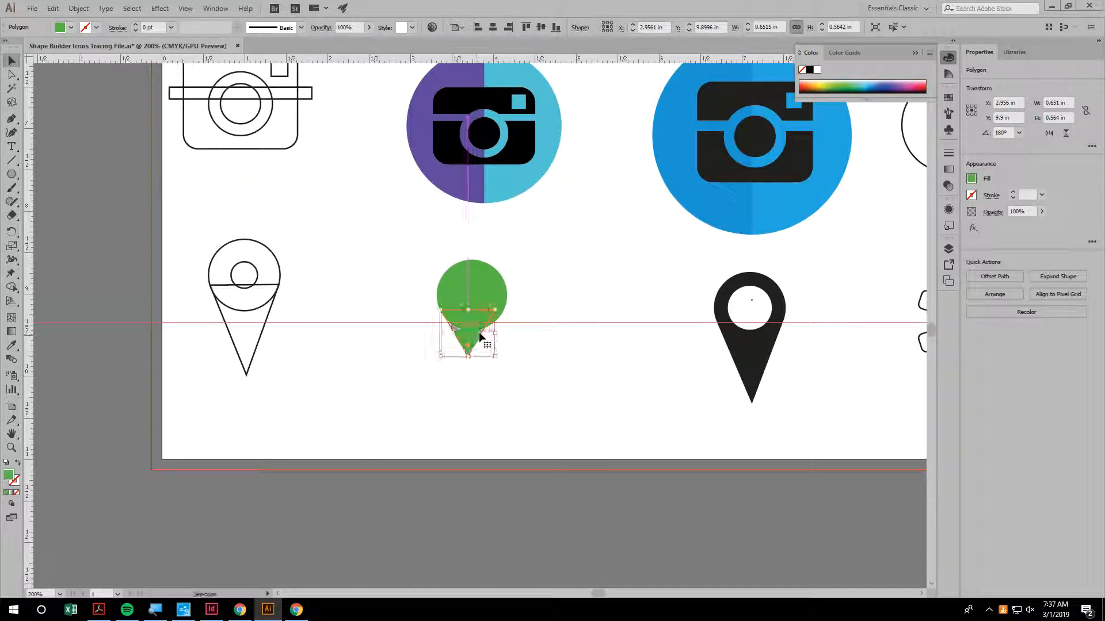
scroll(479, 333, up, 3)
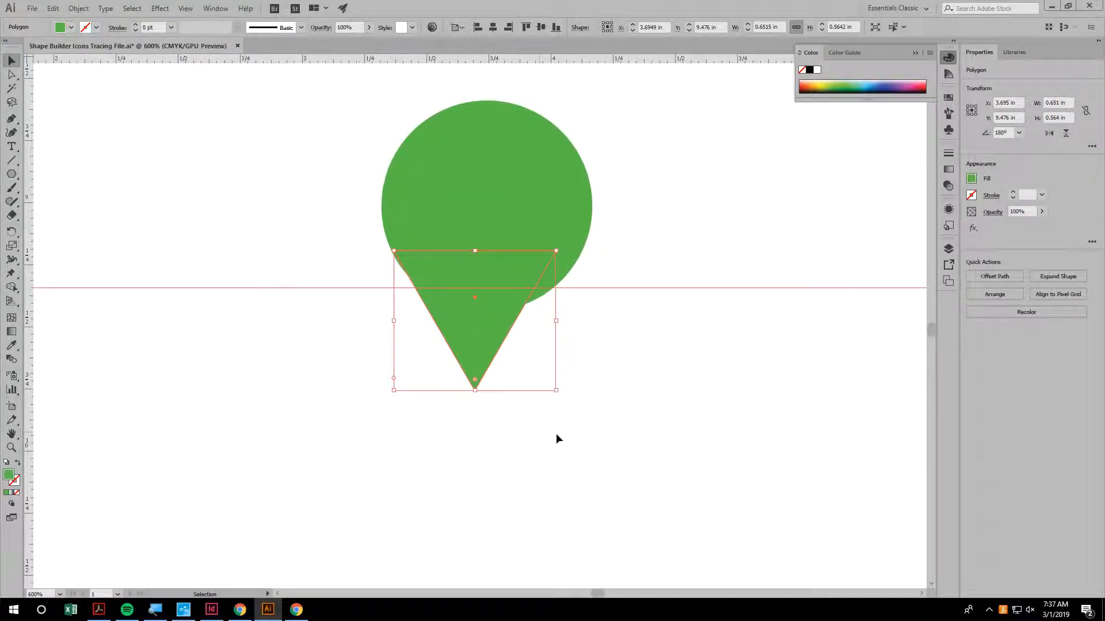
drag(556, 388, 582, 417)
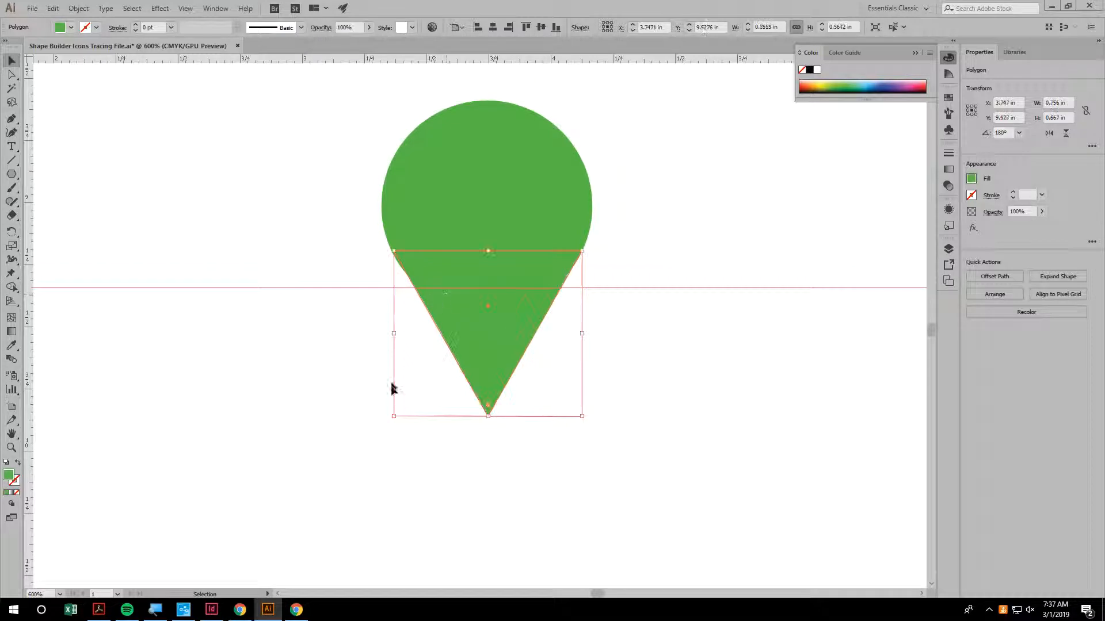
drag(394, 416, 391, 420)
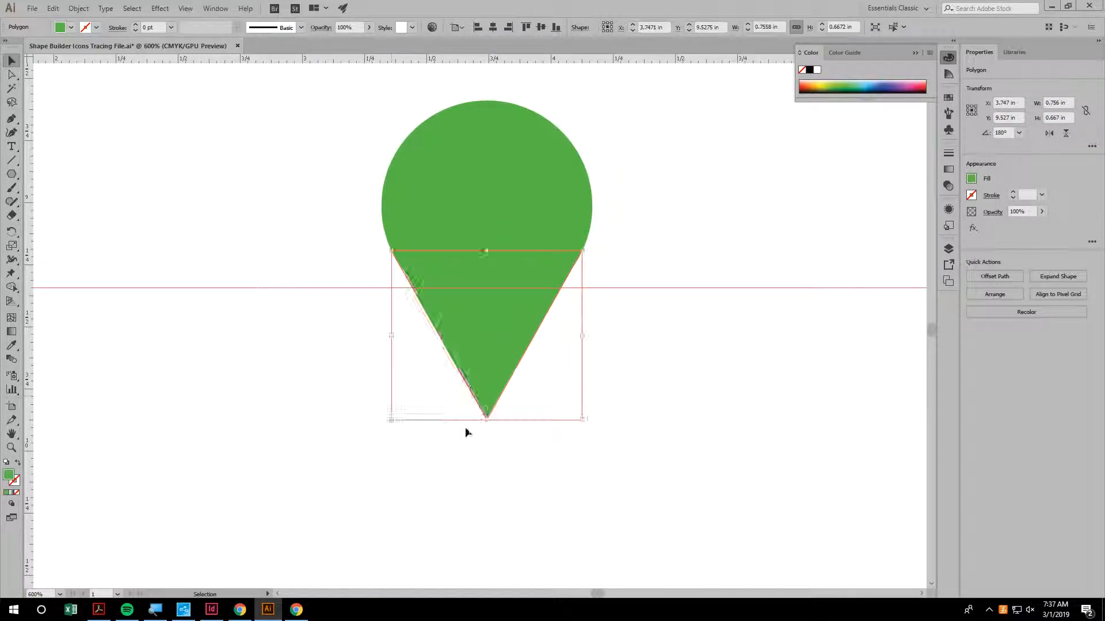
Stretch the triangle downward to about 1.22 in high to form the pin's long point.
drag(488, 421, 487, 554)
key(ctrl+minus)
key(ctrl+minus)
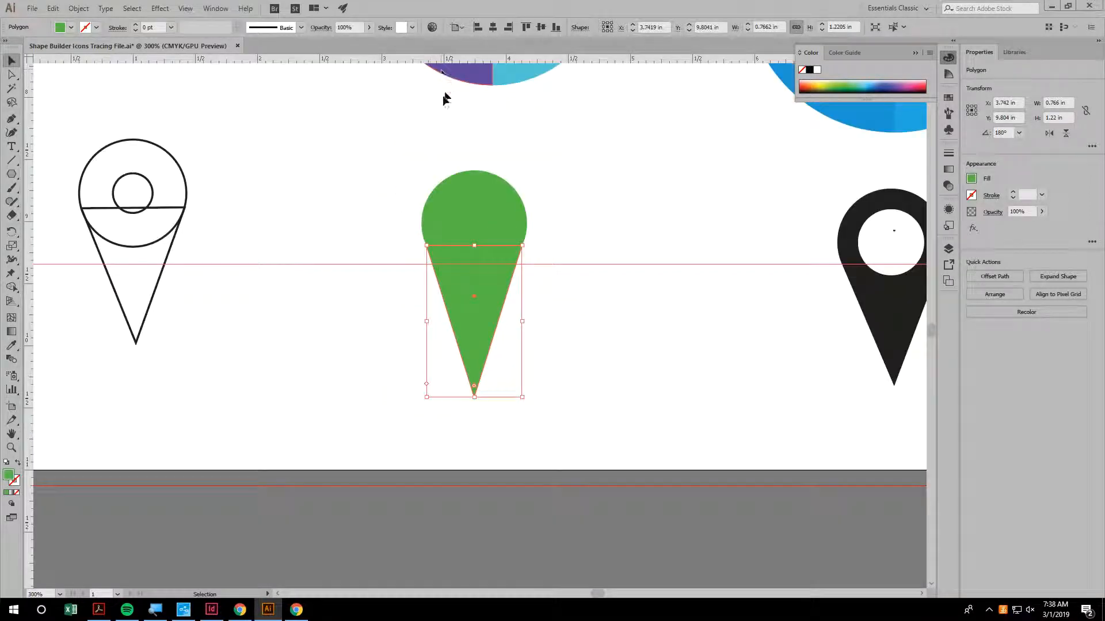
Fill the small inner circle of the pin with white.
click(480, 222)
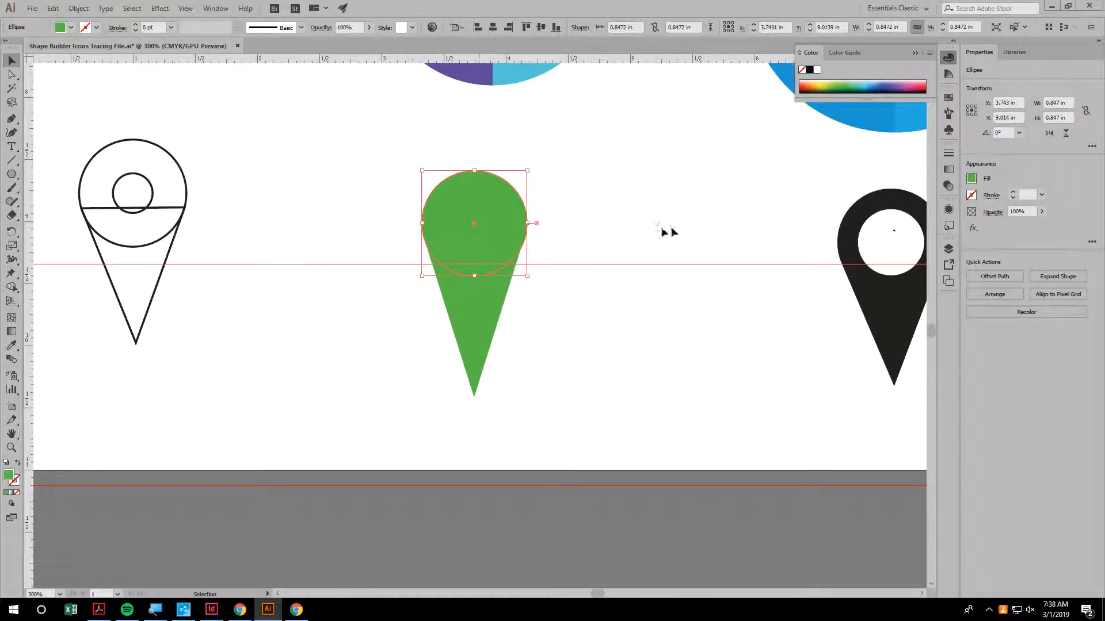
key(a)
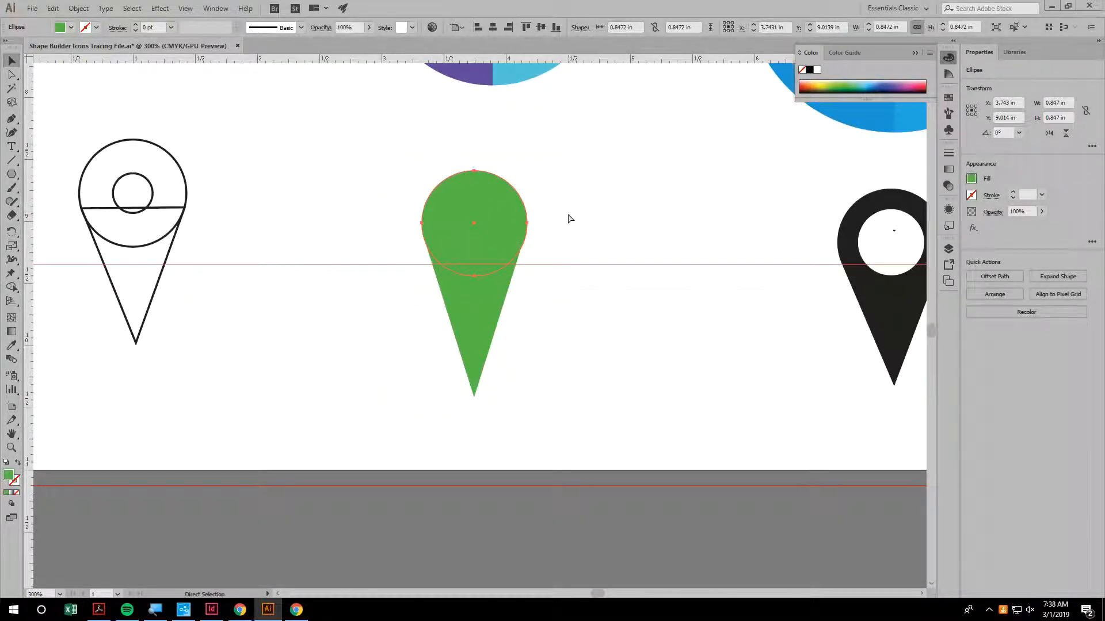
key(v)
click(472, 228)
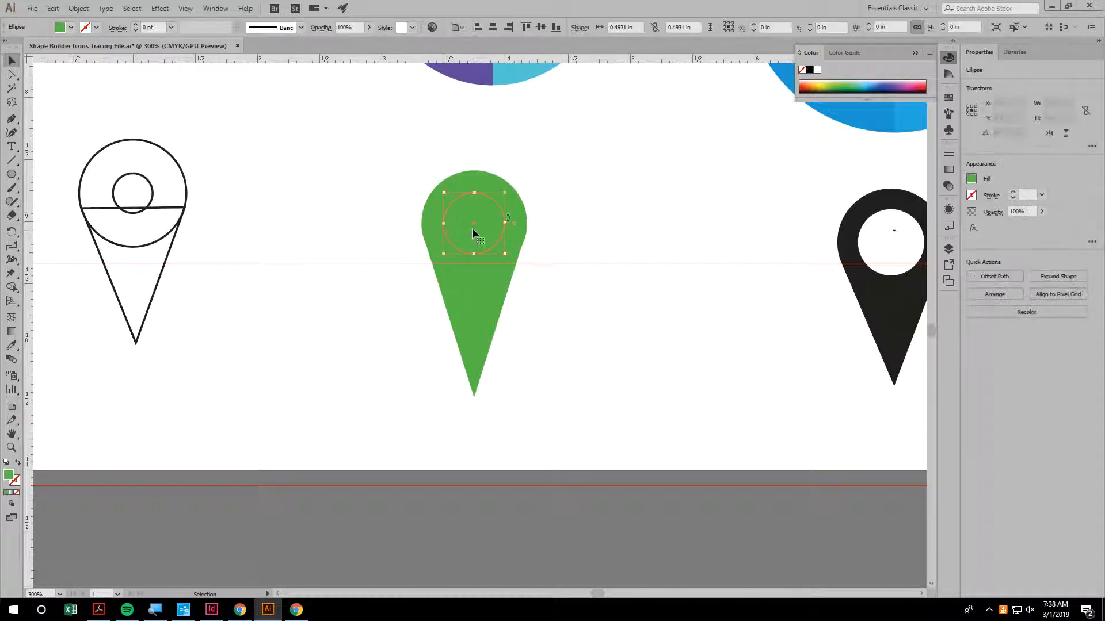
click(819, 70)
click(682, 198)
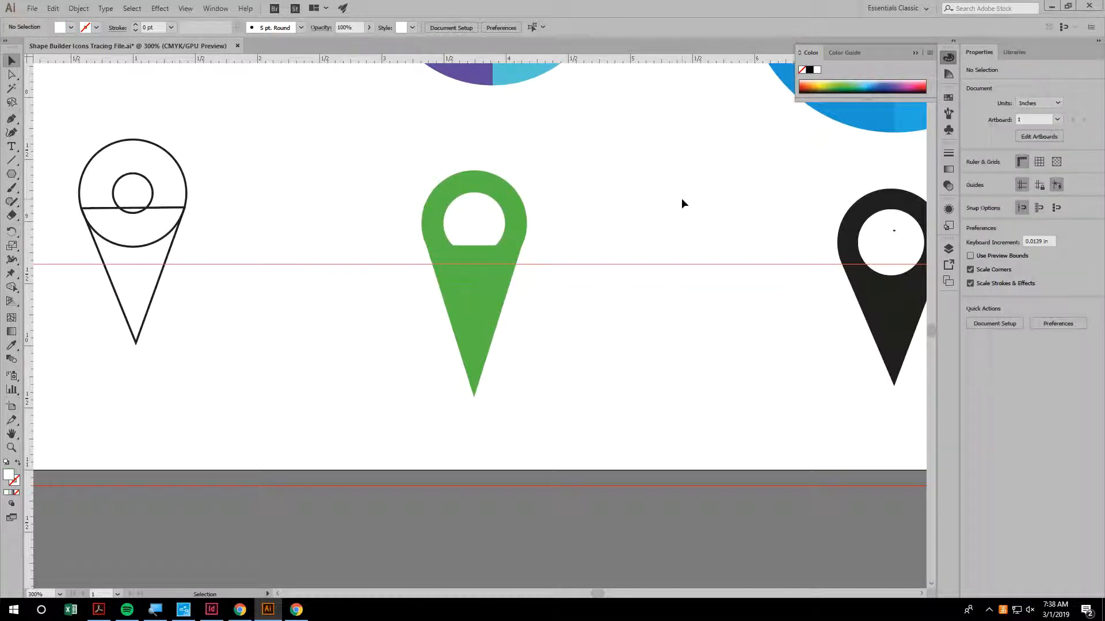
Bring the white inner circle to the front, above the triangle.
right_click(460, 225)
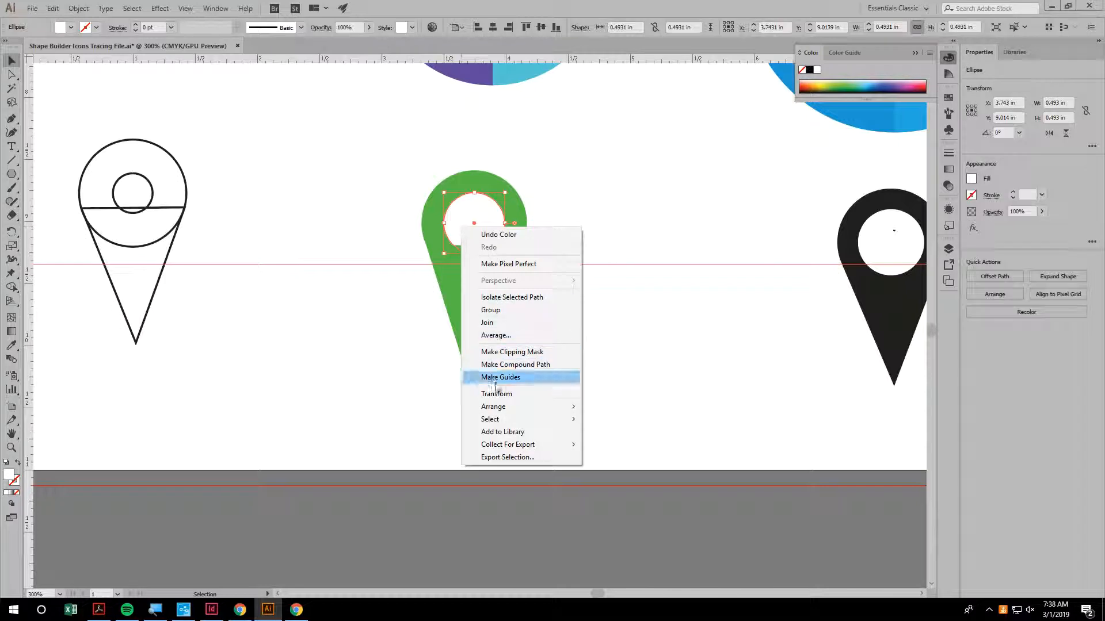
mouse_move(495, 406)
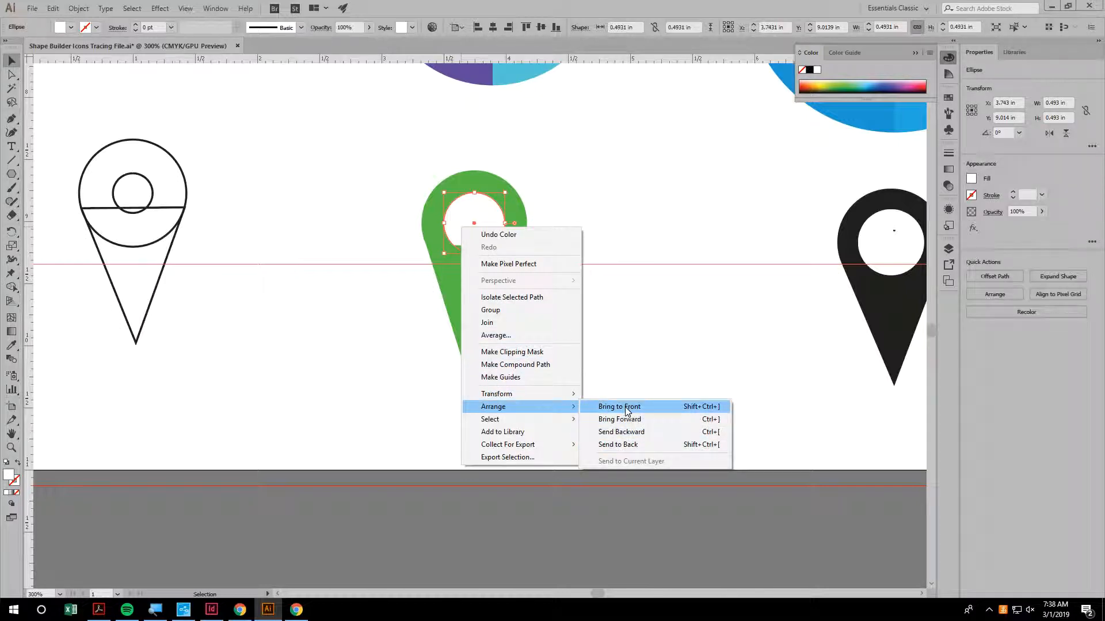
click(625, 408)
Examine the pin and the other finished icons in outline view, return to the colour preview and bring the whole artboard into view.
key(ctrl+y)
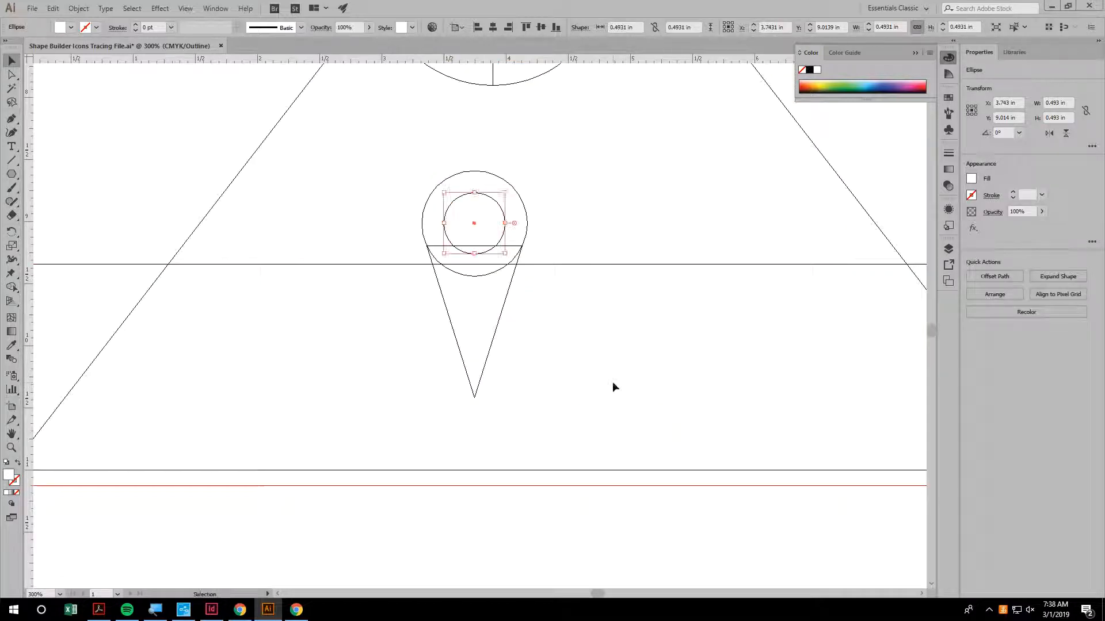
click(590, 233)
key(ctrl+minus)
key(ctrl+minus)
key(ctrl+minus)
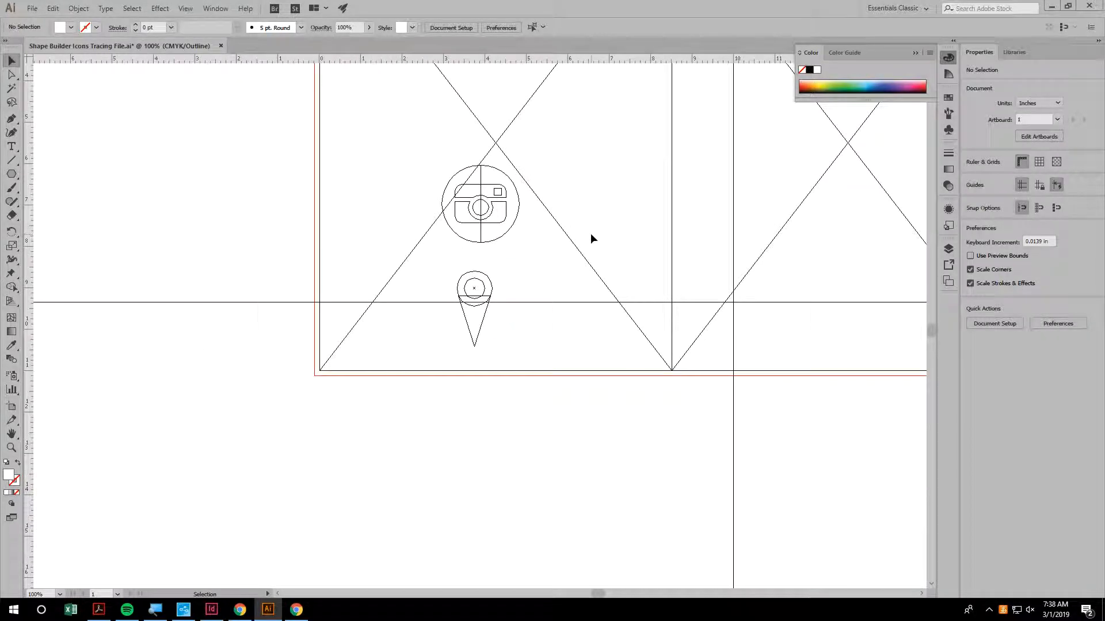
key(ctrl+minus)
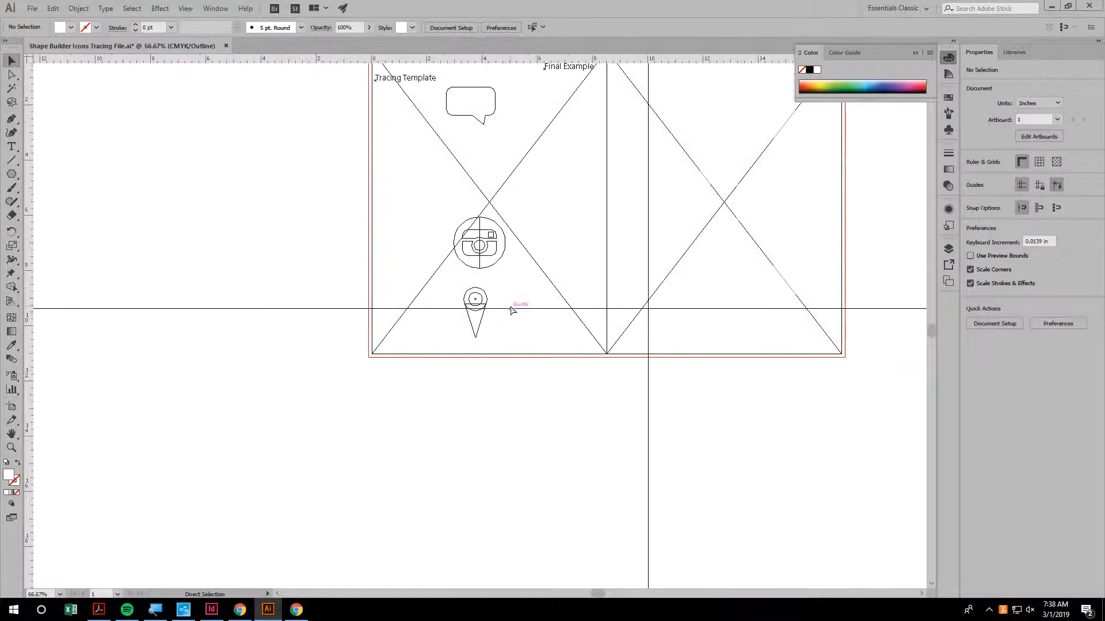
key(ctrl+minus)
key(ctrl+minus)
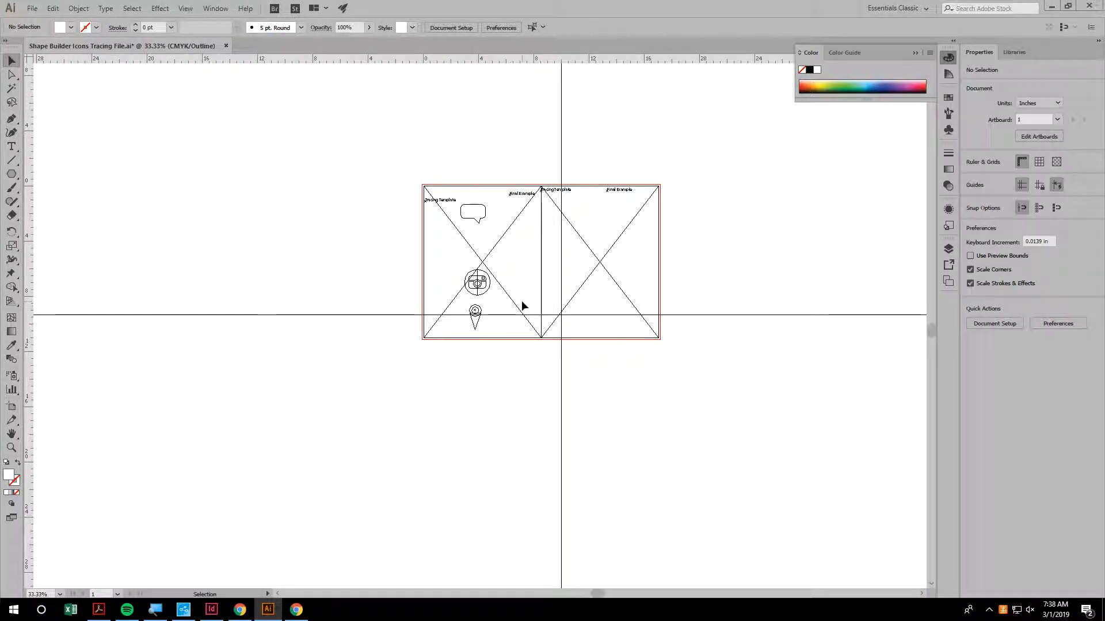
key(ctrl+y)
key(ctrl+plus)
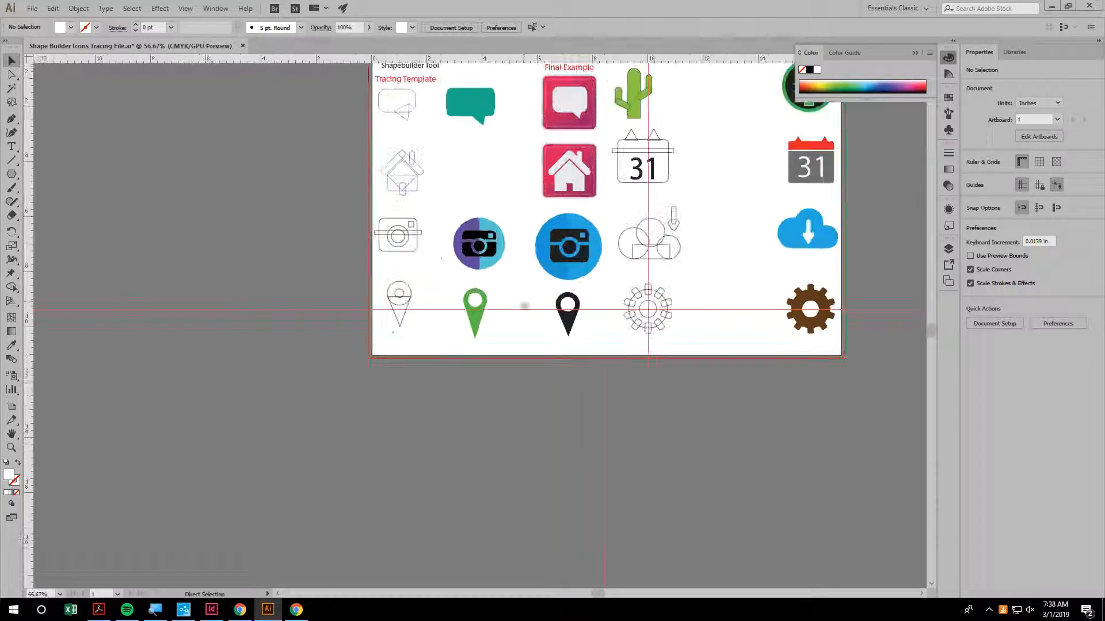
drag(754, 261, 654, 383)
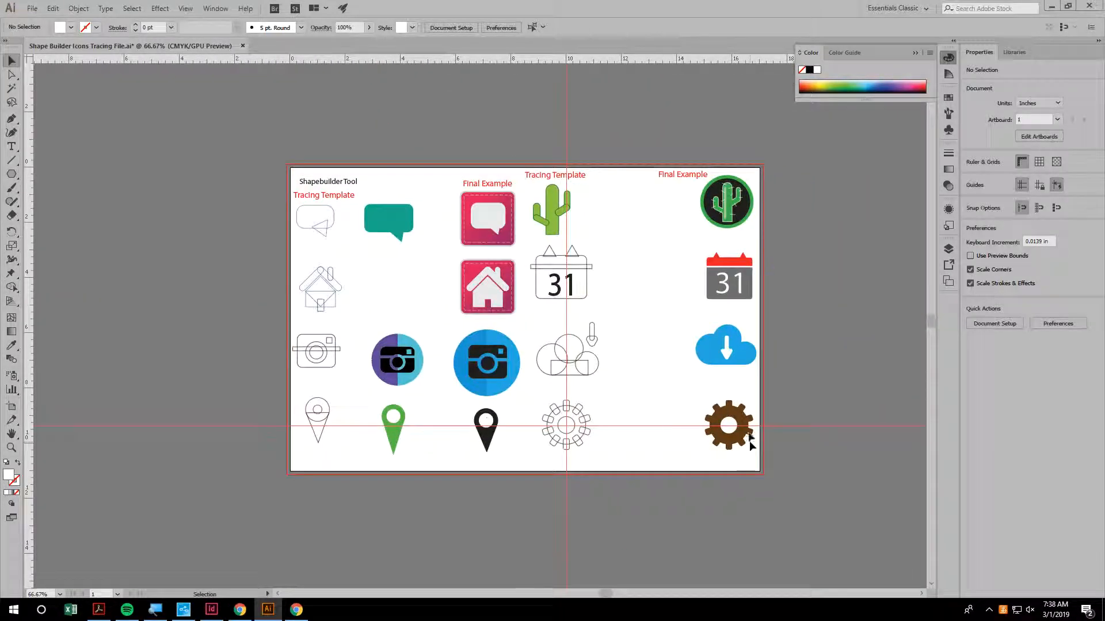